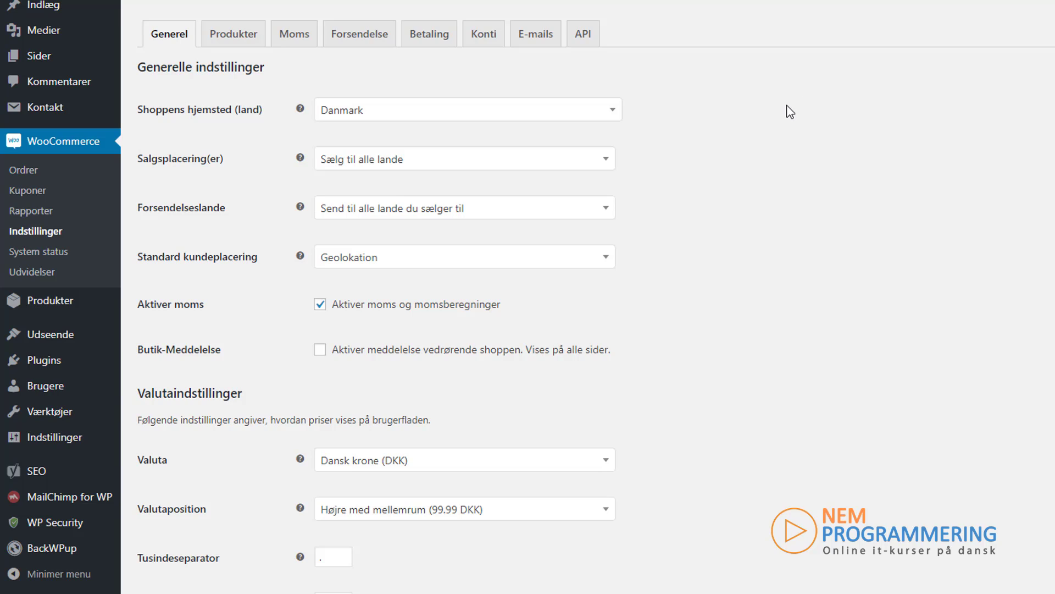
# Set the sales location to Sælg til alle lande and view the available shipping-country options.
pyautogui.click(486, 164)
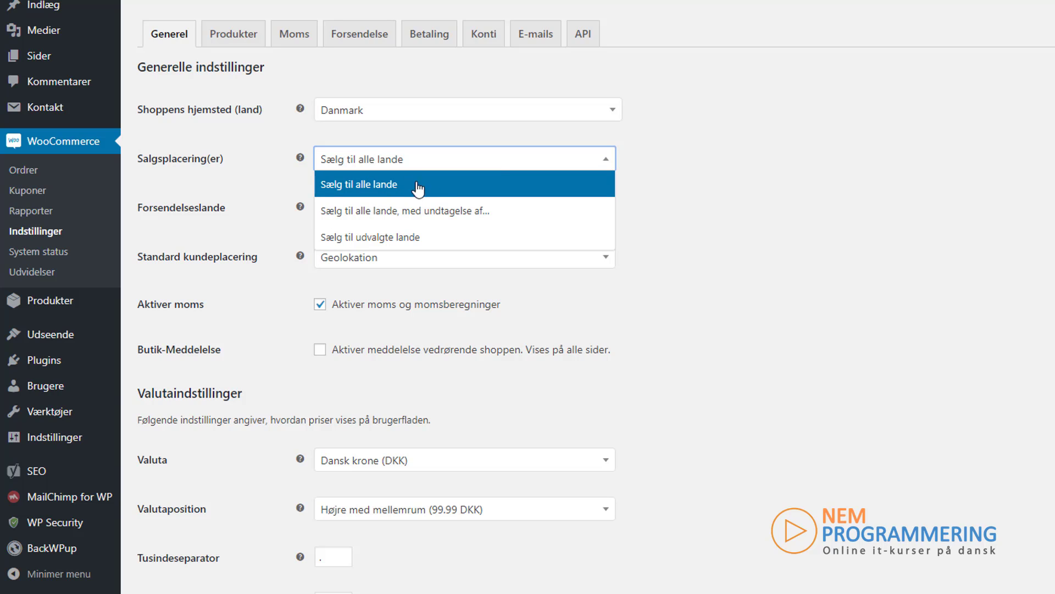
pyautogui.click(378, 190)
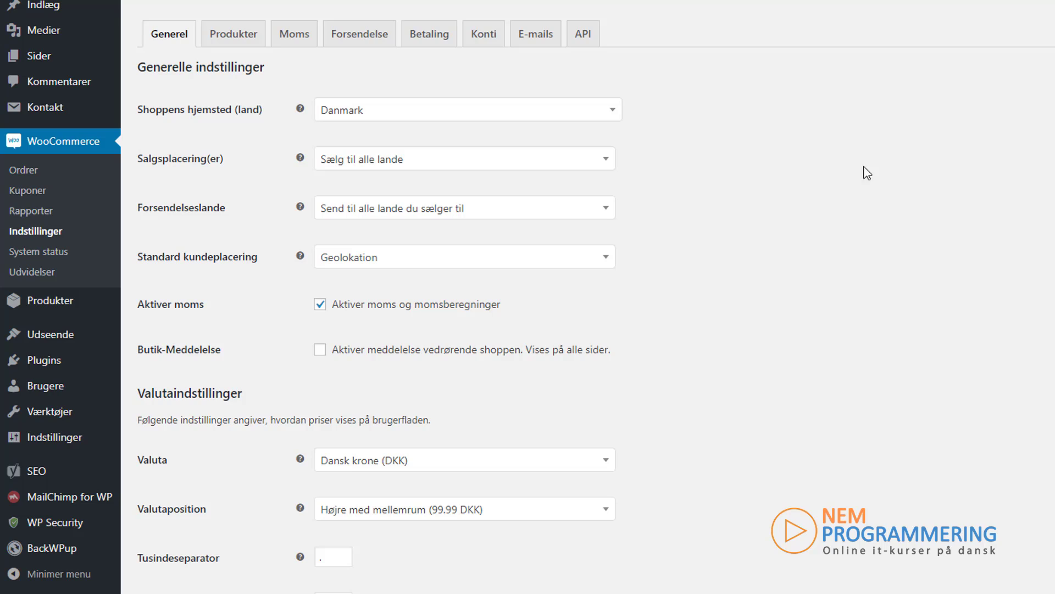
pyautogui.click(518, 207)
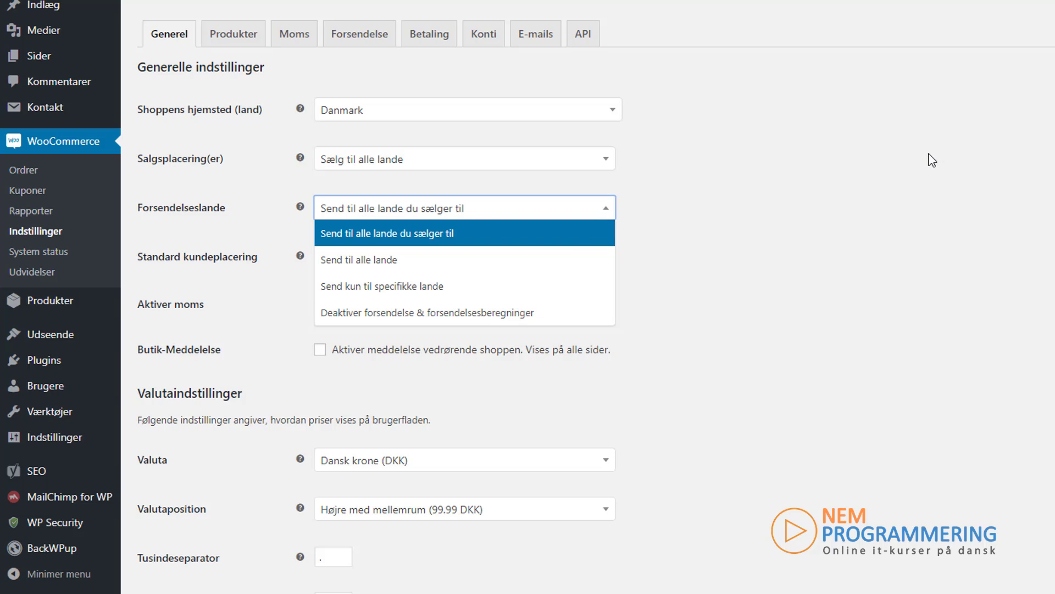
pyautogui.click(931, 160)
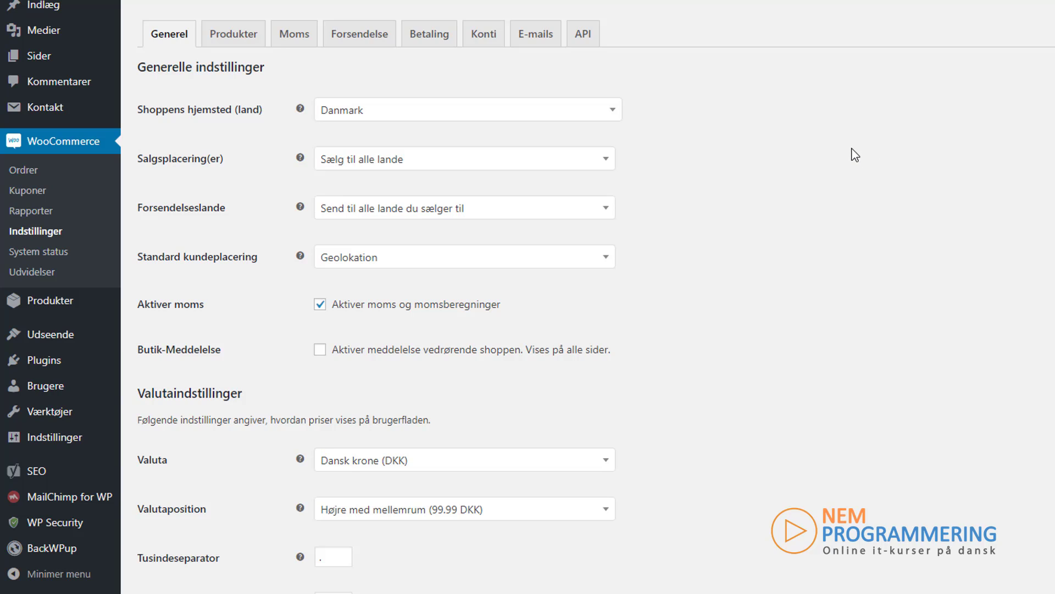
# Restrict shipping to specific countries with Send kun til specifikke lande and add Danmark as the delivery country.
pyautogui.click(399, 215)
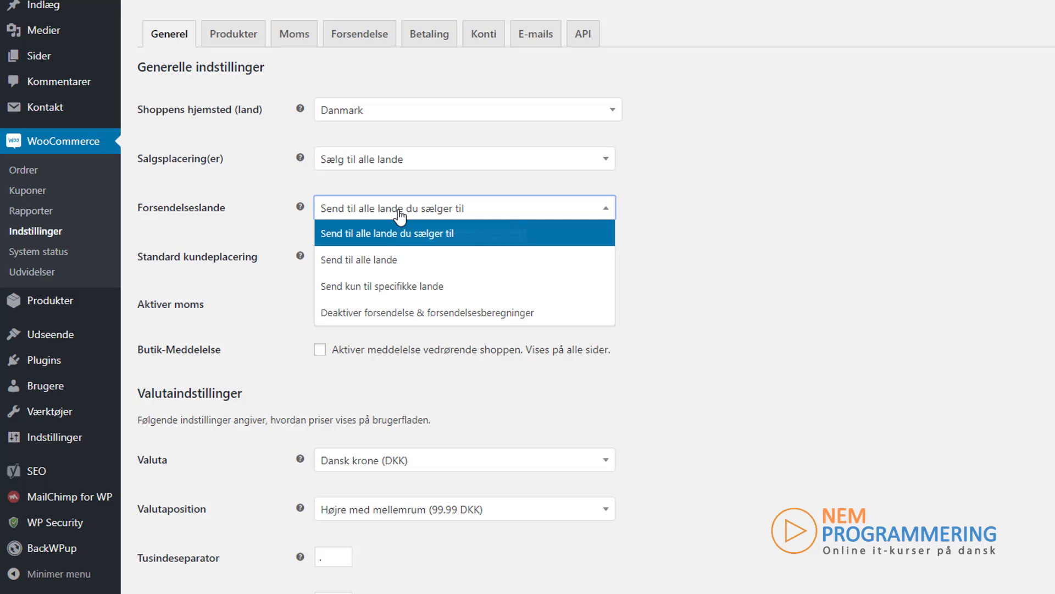
pyautogui.click(437, 287)
pyautogui.click(383, 259)
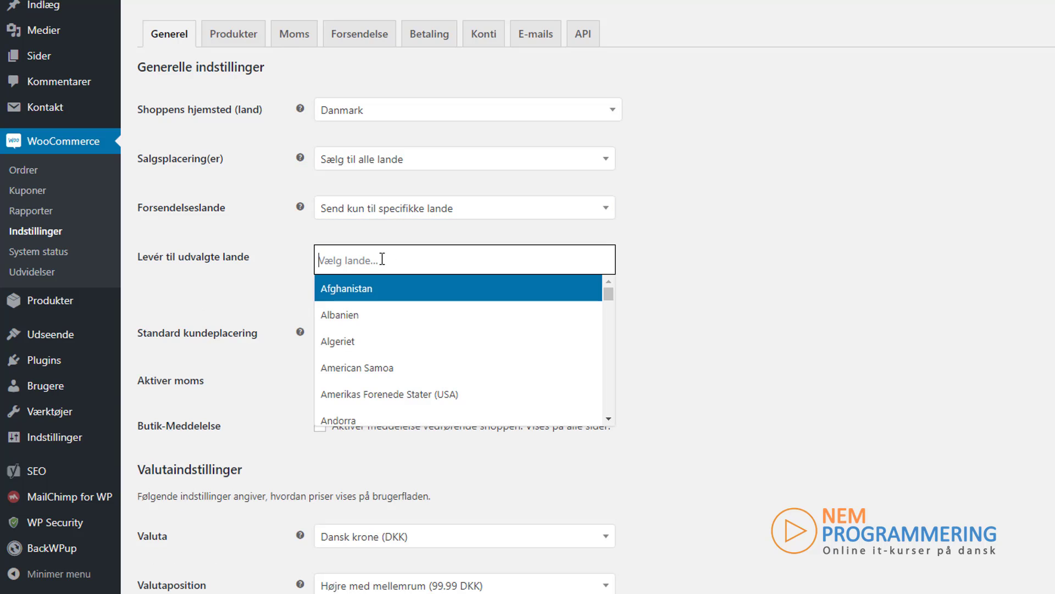
pyautogui.write('dan')
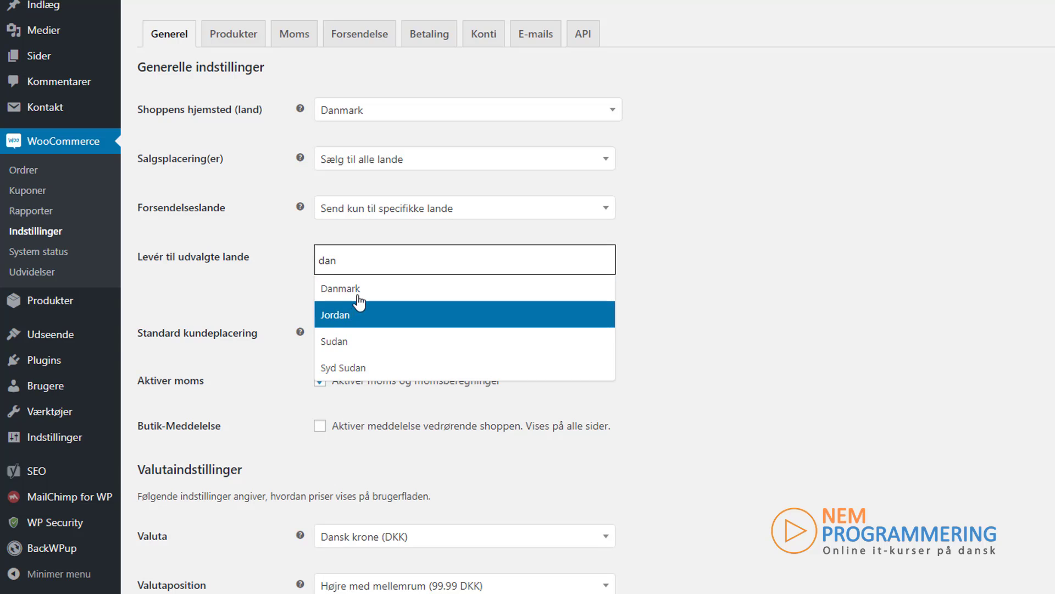
pyautogui.click(426, 286)
# Review the other shipping-country options, including the one that disables shipping and shipping calculations.
pyautogui.click(565, 208)
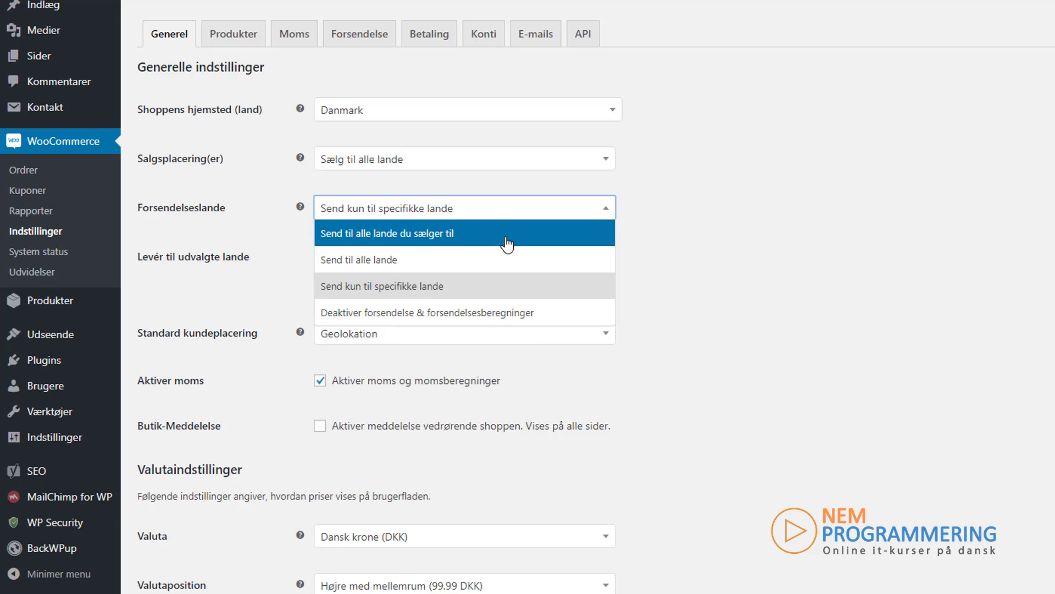
pyautogui.click(824, 198)
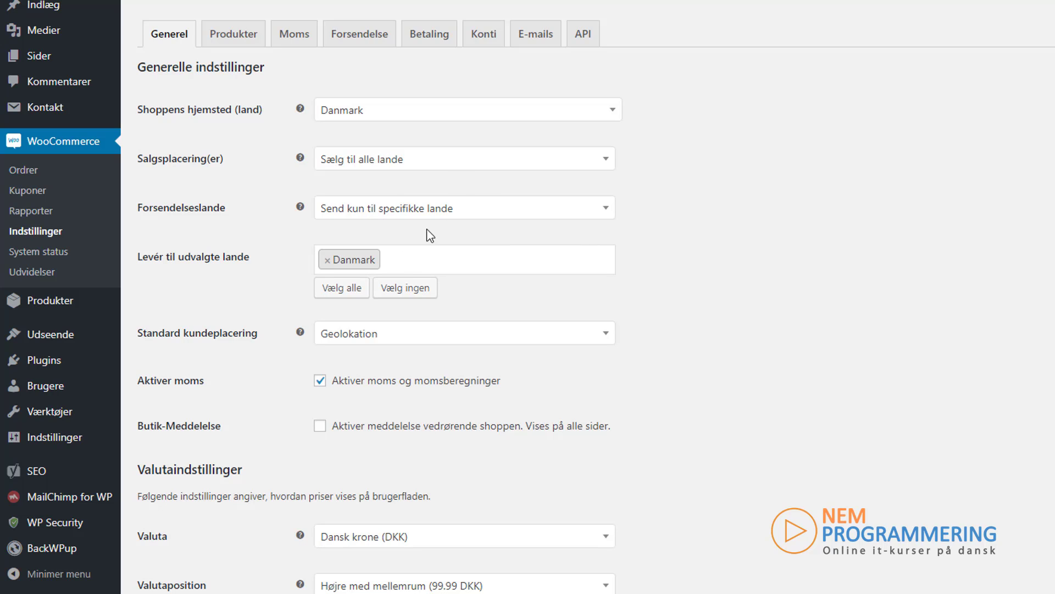
pyautogui.click(457, 209)
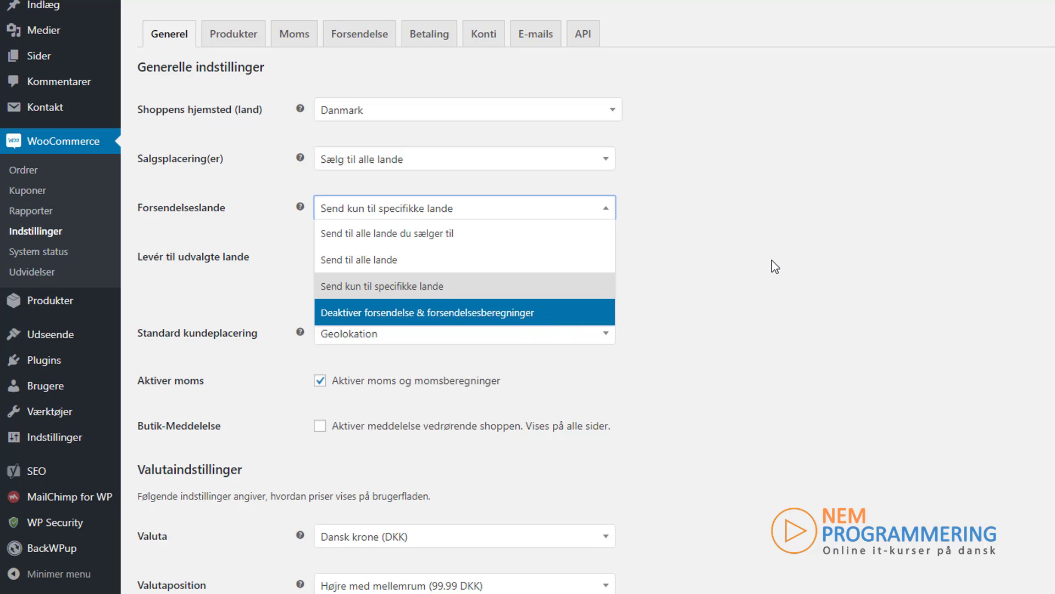
pyautogui.click(737, 260)
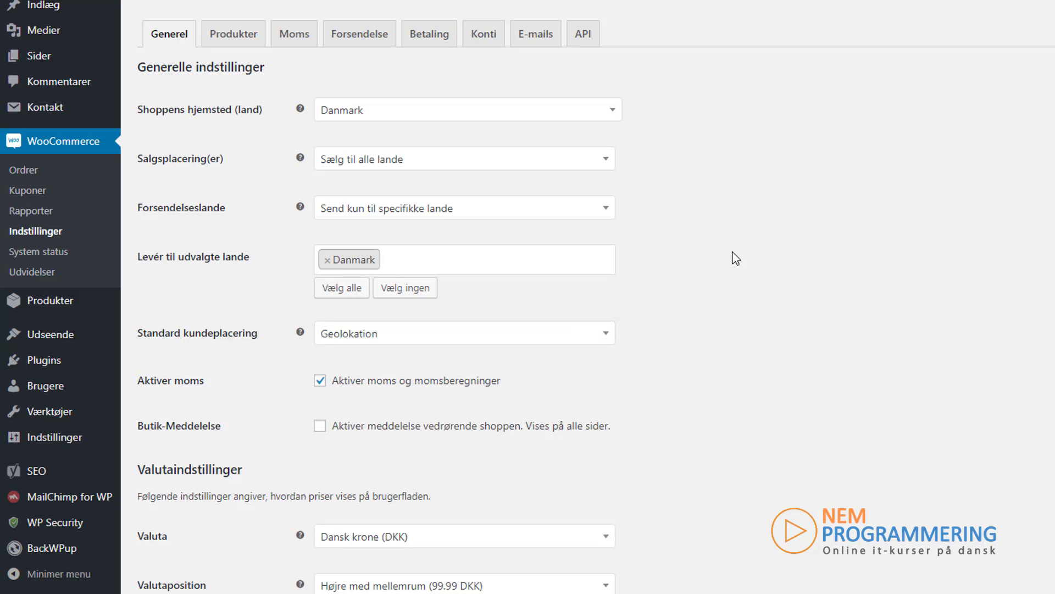
# Save the general shop settings and open the Forsendelsesindstillinger section of the shipping settings.
pyautogui.scroll(-4, 754, 253)
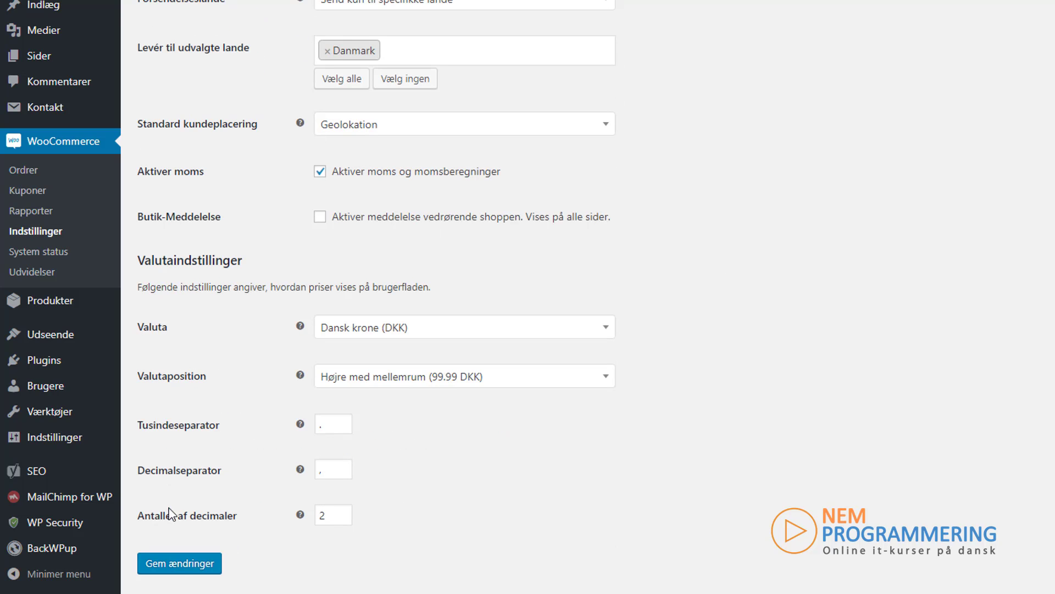
pyautogui.click(174, 570)
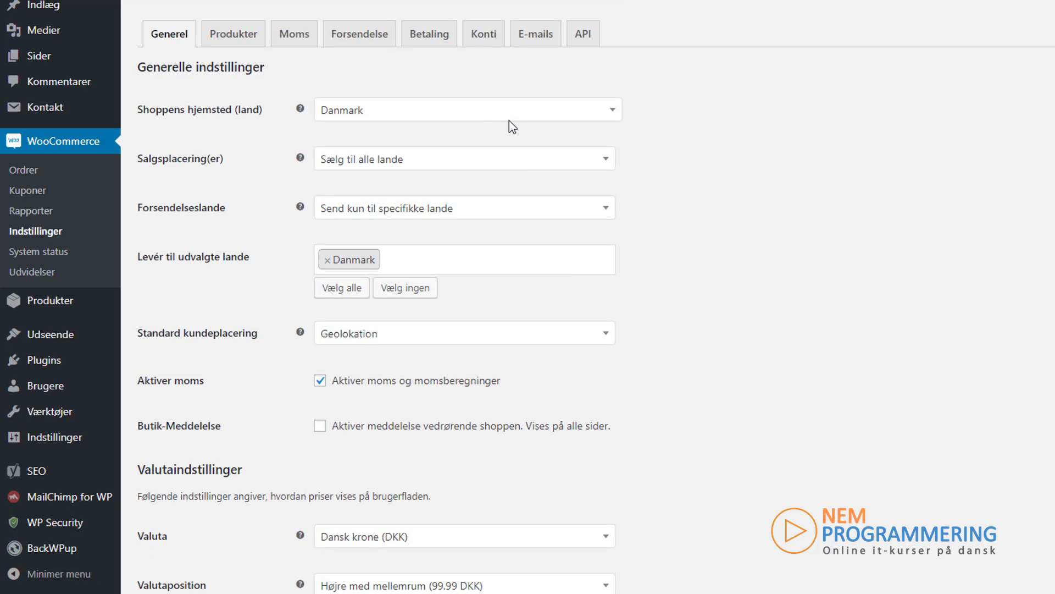
pyautogui.click(352, 39)
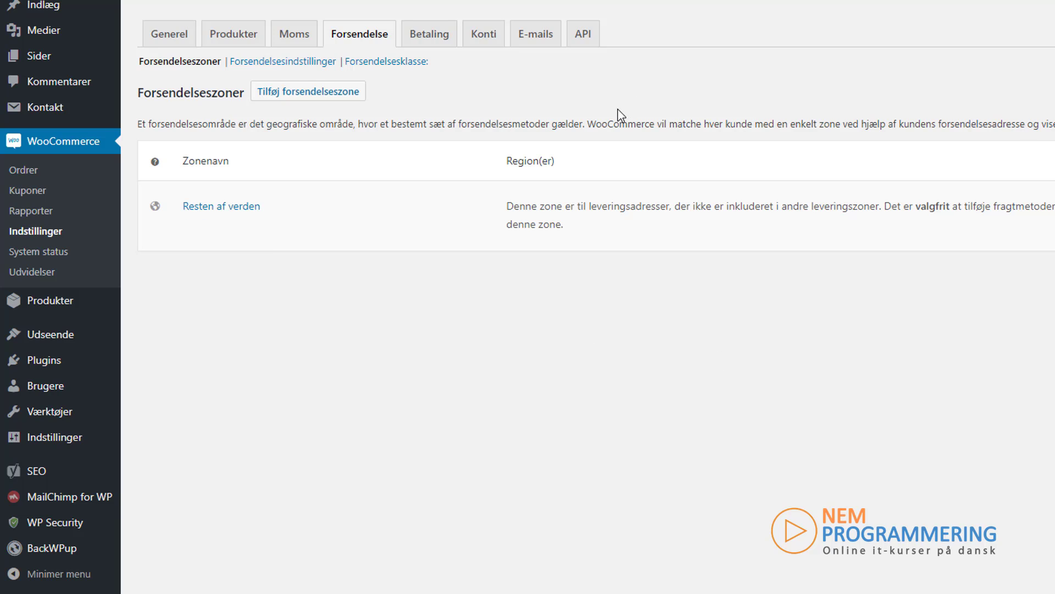
pyautogui.moveTo(177, 217)
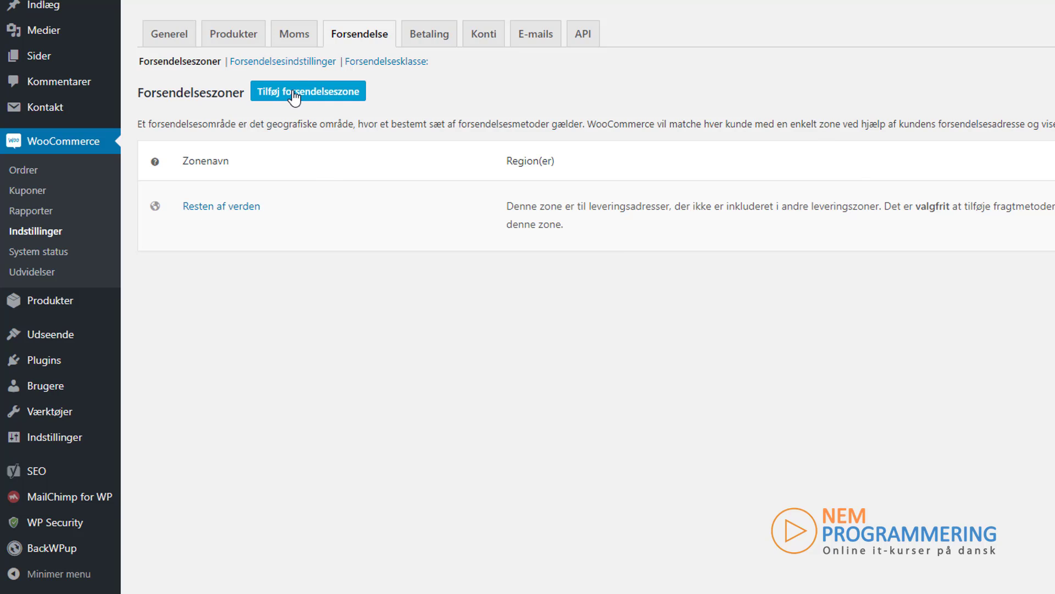
pyautogui.click(290, 64)
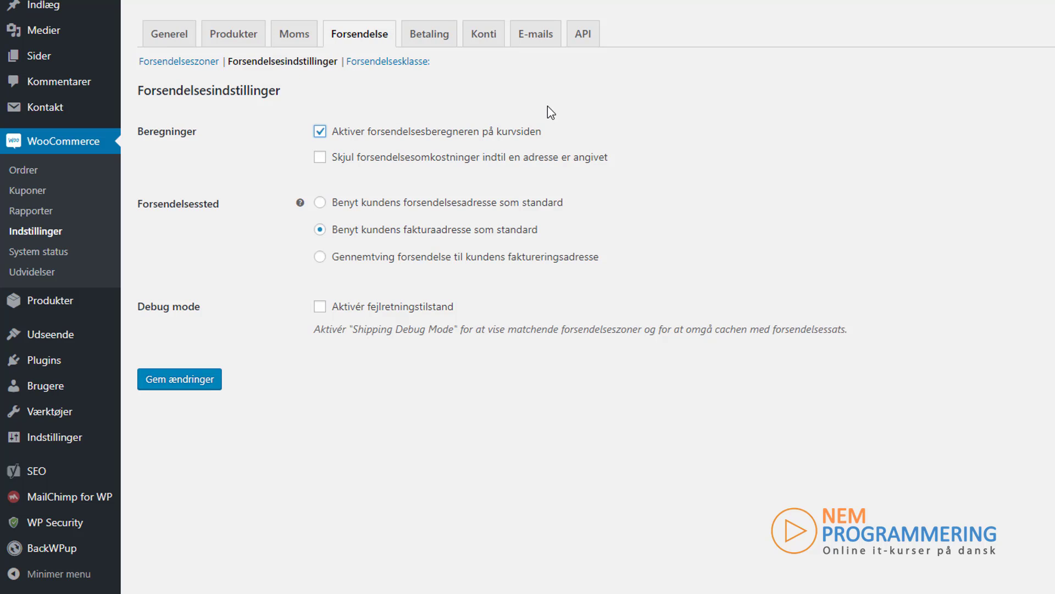
# Disable the shipping calculator on the cart page and review the option for hiding shipping costs until an address is given.
pyautogui.click(320, 132)
pyautogui.click(565, 137)
pyautogui.moveTo(632, 165); pyautogui.dragTo(334, 169)
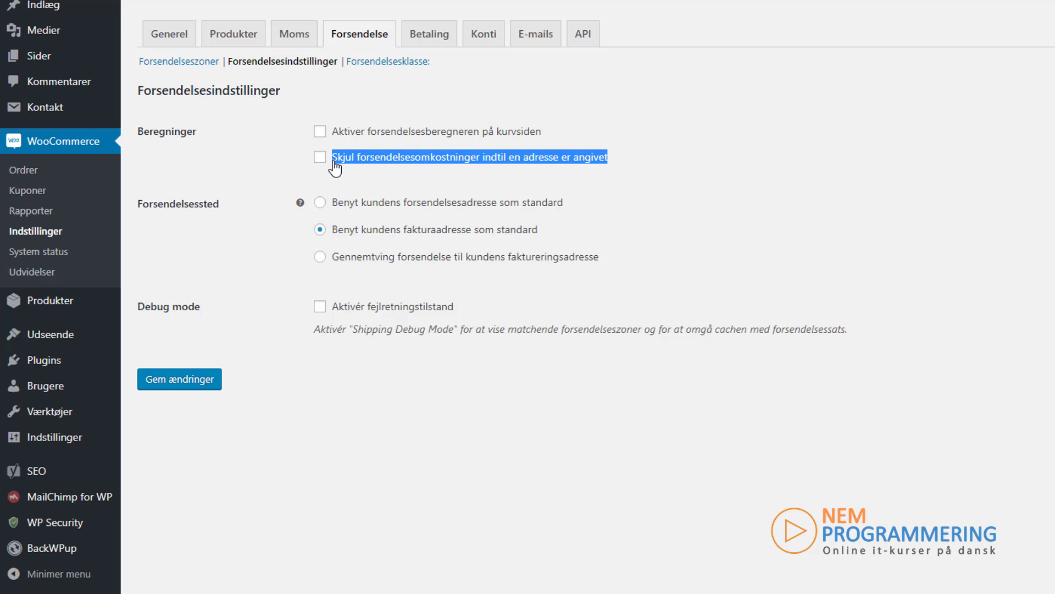
pyautogui.click(706, 168)
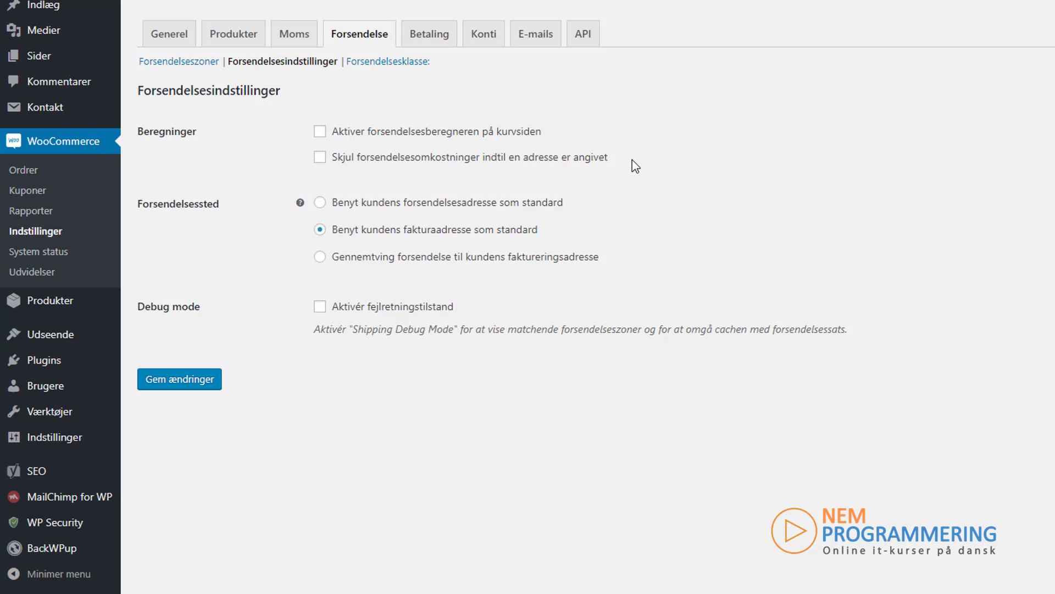
pyautogui.moveTo(636, 166); pyautogui.dragTo(329, 160)
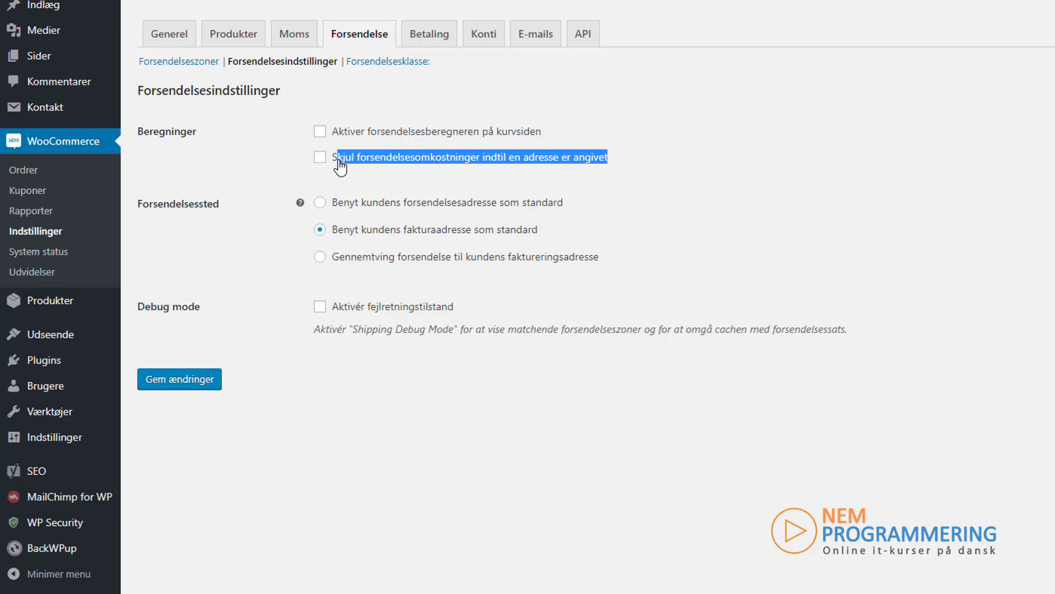
pyautogui.click(672, 153)
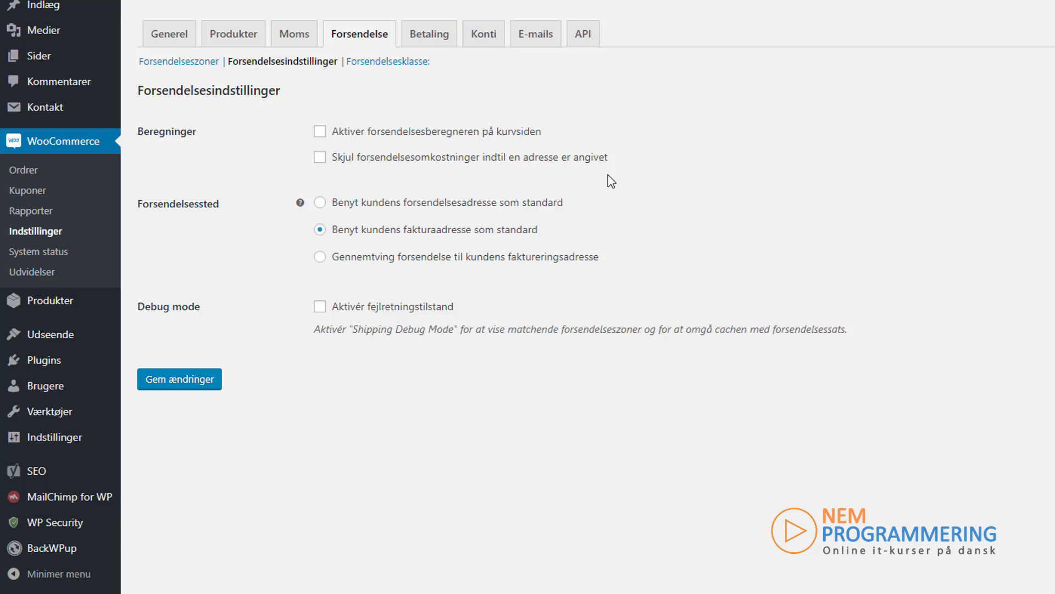
# Set the shipping destination to Benyt kundens fakturaadresse som standard and save the shipping settings.
pyautogui.click(320, 203)
pyautogui.click(320, 229)
pyautogui.click(320, 204)
pyautogui.click(320, 229)
pyautogui.click(171, 379)
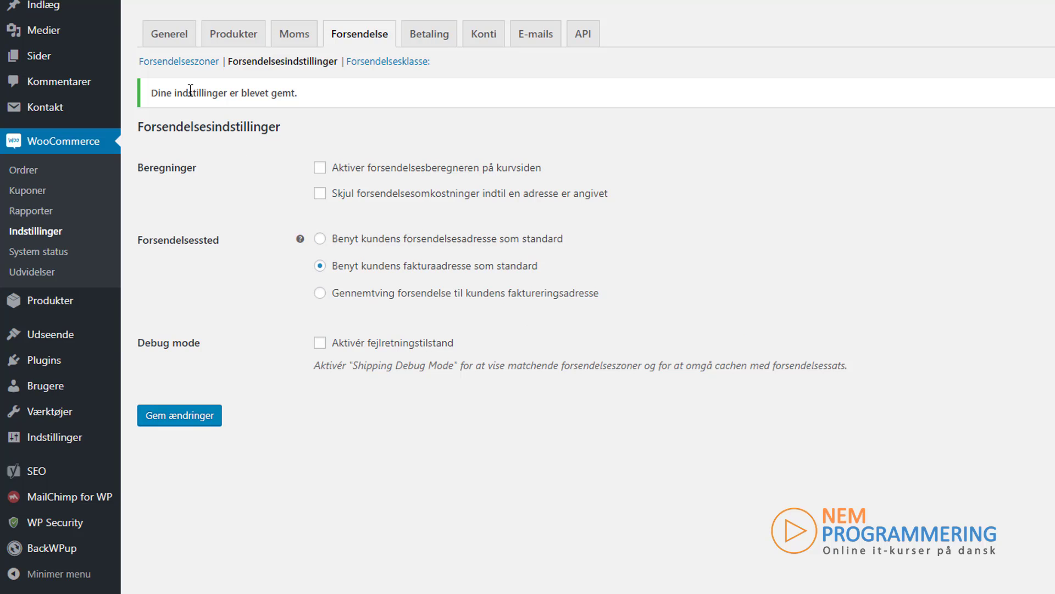
# Add a new shipping zone and name it Danmark.
pyautogui.click(195, 62)
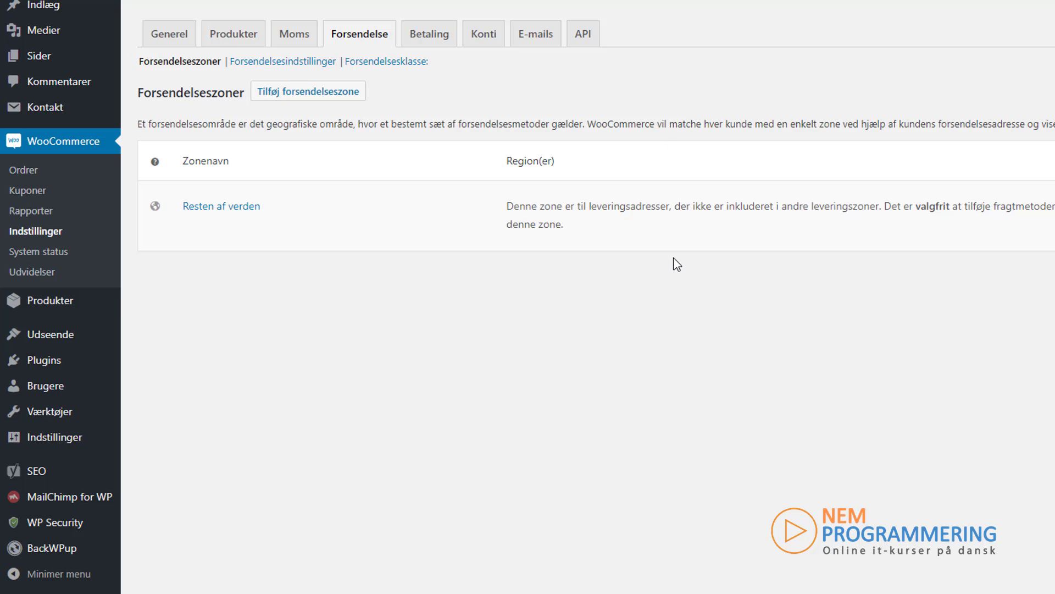
pyautogui.click(306, 93)
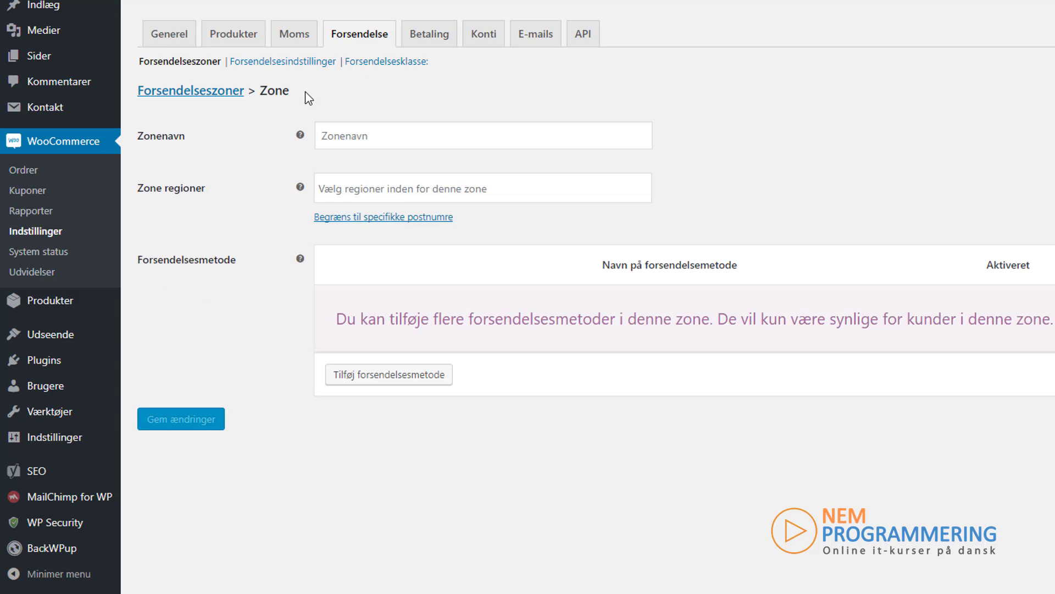
pyautogui.click(346, 134)
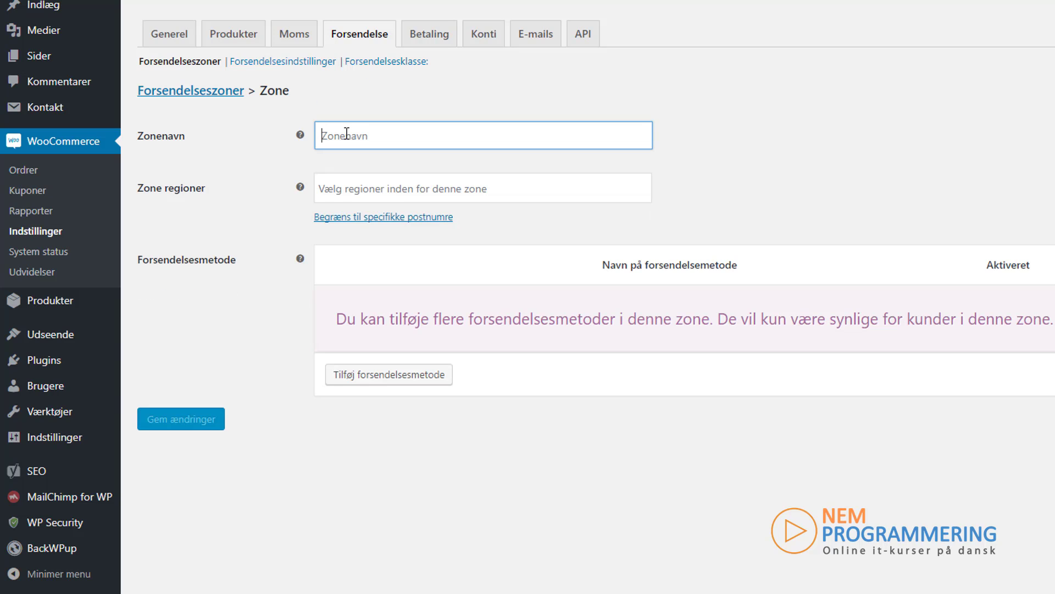
pyautogui.write('Dan')
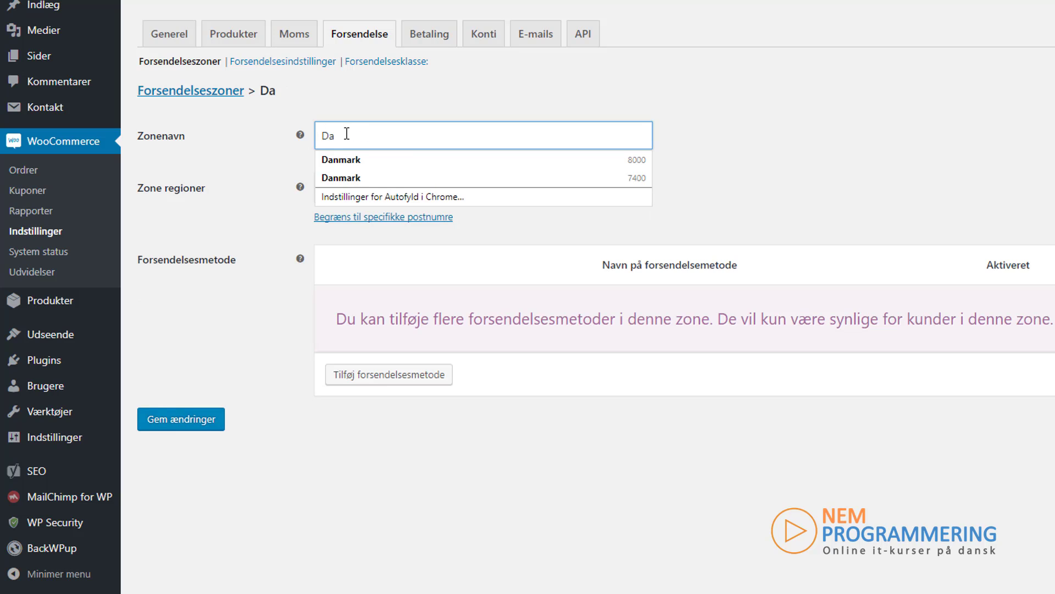
pyautogui.click(354, 164)
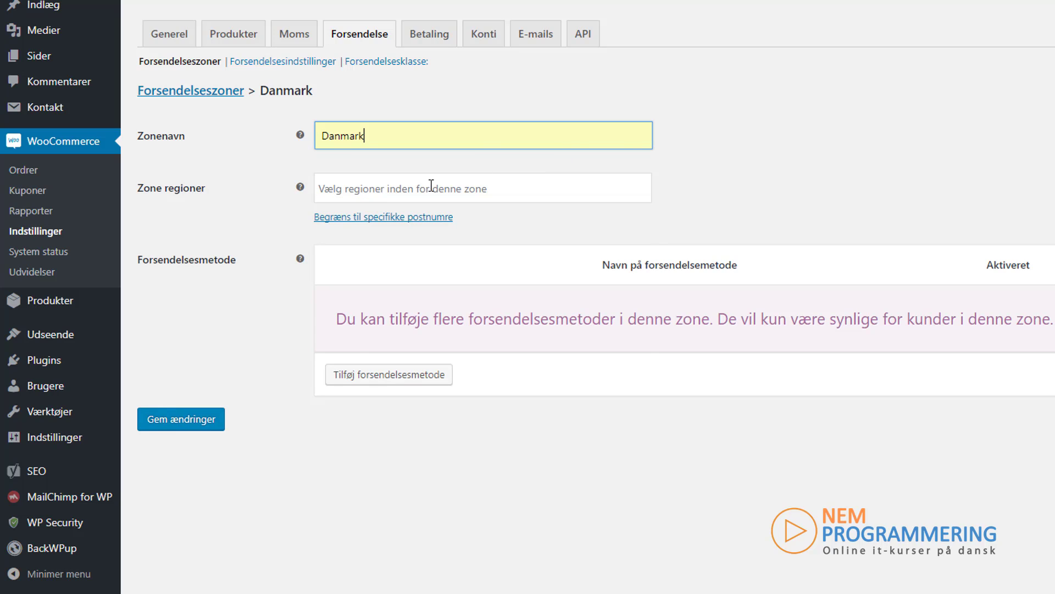
pyautogui.click(485, 185)
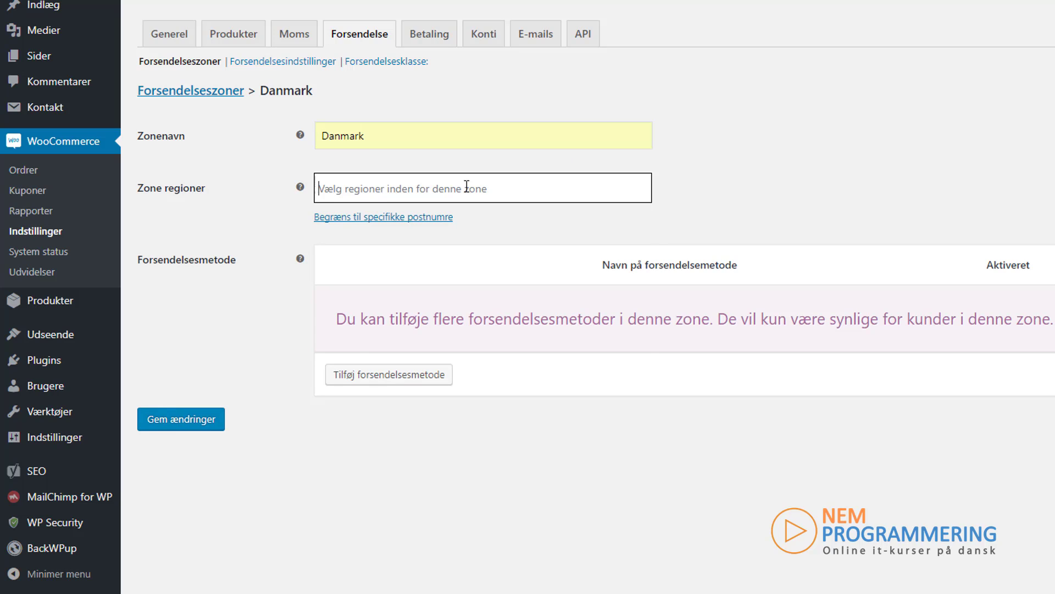
pyautogui.click(812, 151)
pyautogui.click(493, 142)
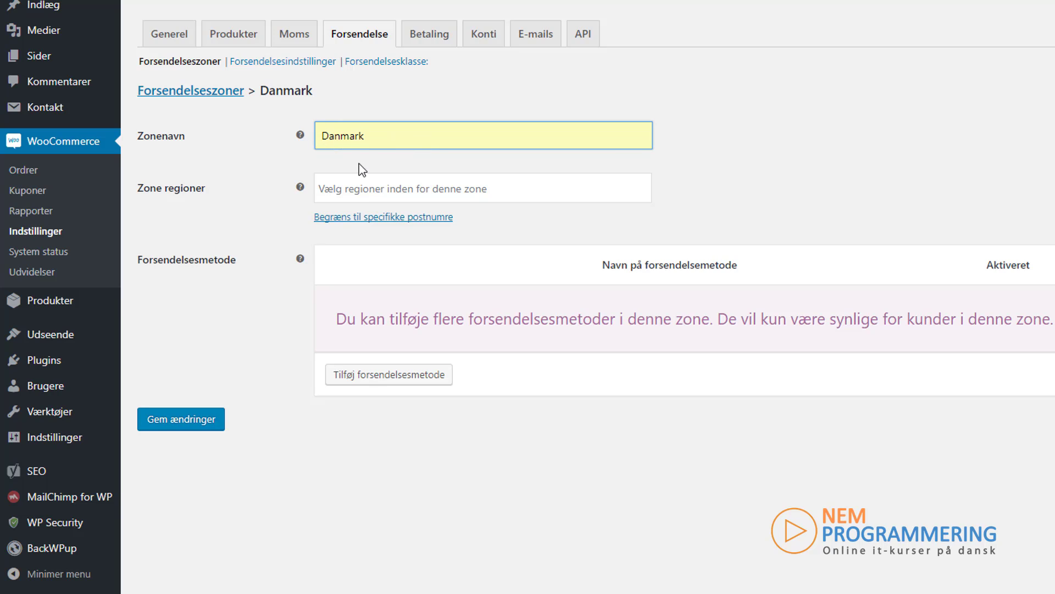
# Add Danmark as a region of the new shipping zone.
pyautogui.click(341, 184)
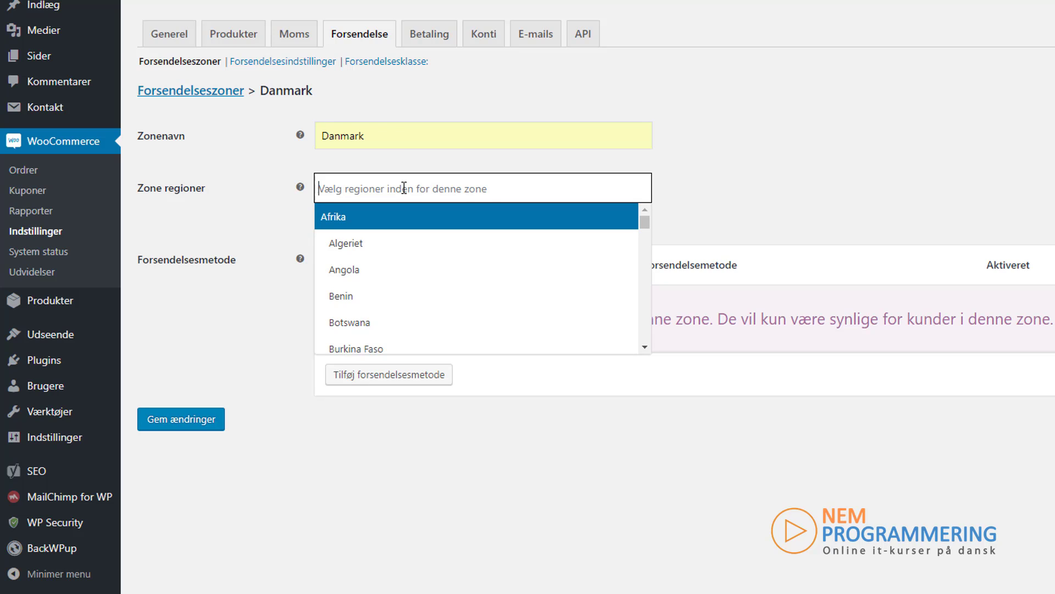
pyautogui.write('Dan')
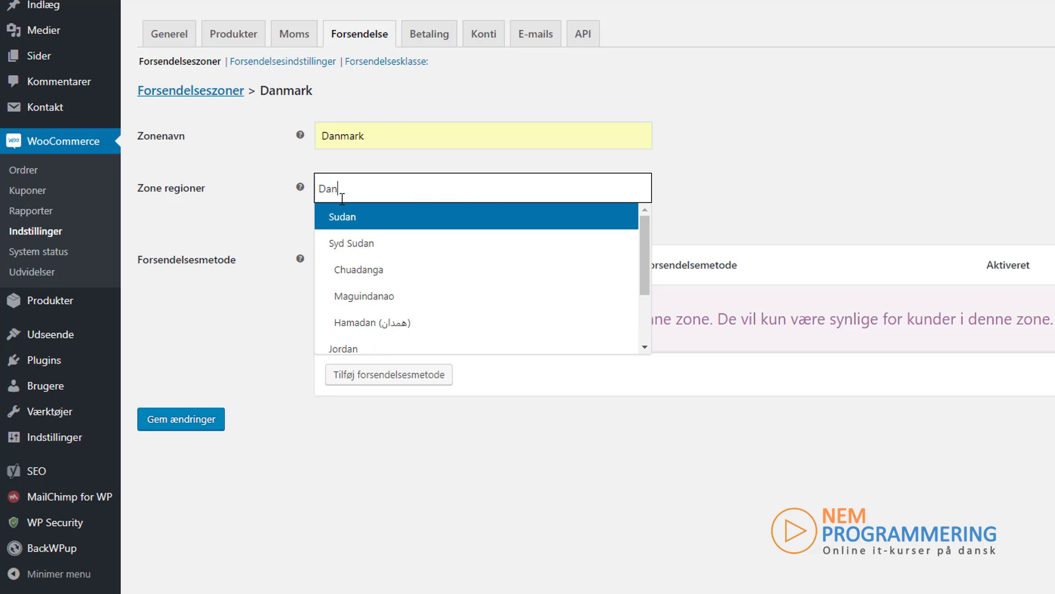
pyautogui.write('mark')
pyautogui.click(357, 220)
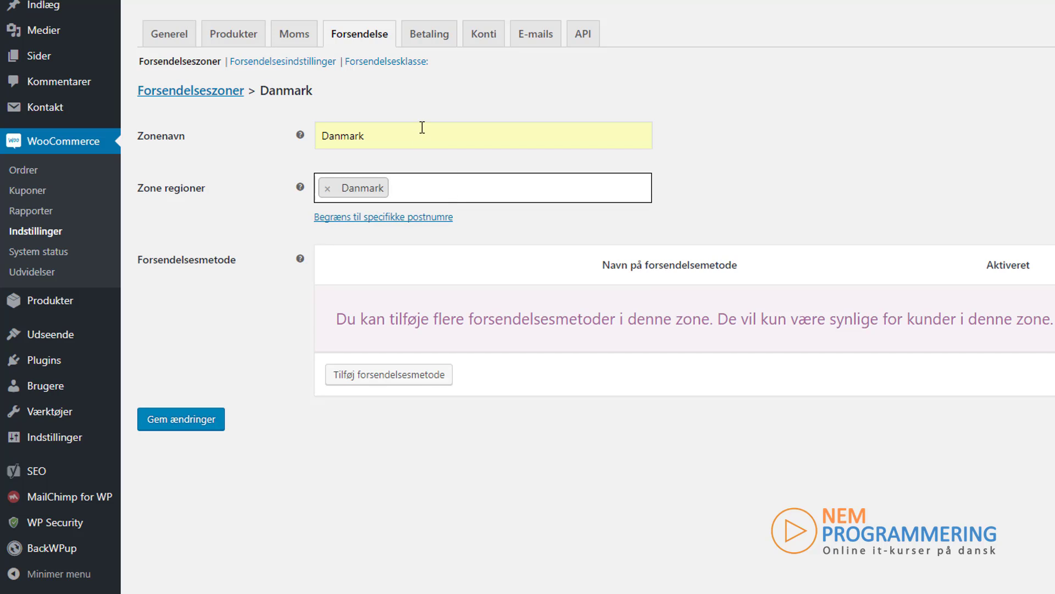
# Add Europa to the shipping zone's regions and remove it again.
pyautogui.write('Eur')
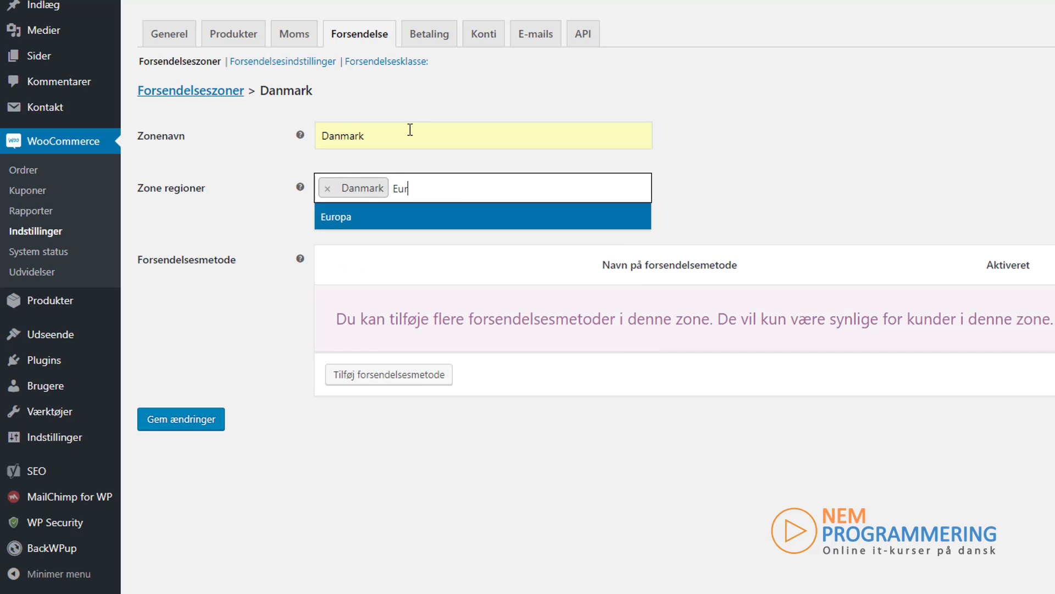
pyautogui.click(377, 219)
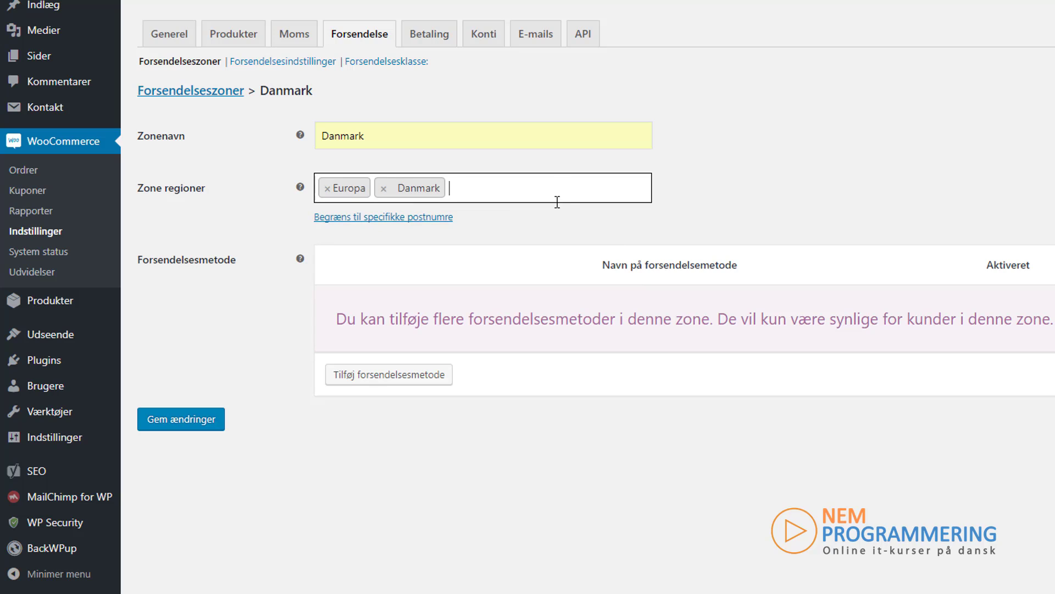
pyautogui.click(327, 188)
pyautogui.click(960, 119)
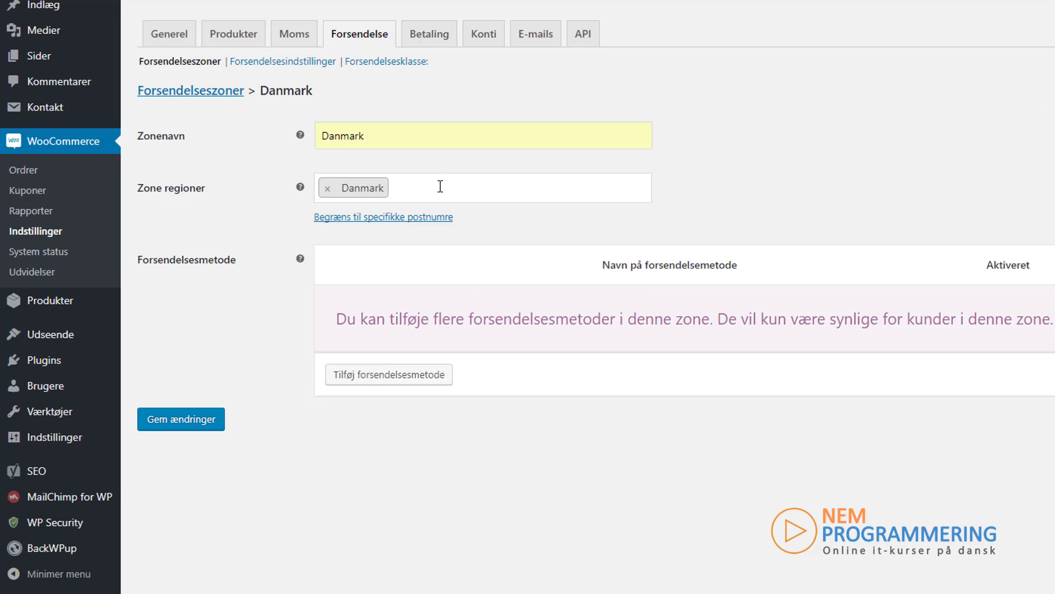
# Search the zone's region list for a worldwide option using Verden and wo, and look through the listed countries without selecting any.
pyautogui.click(403, 189)
pyautogui.write('Vejle')
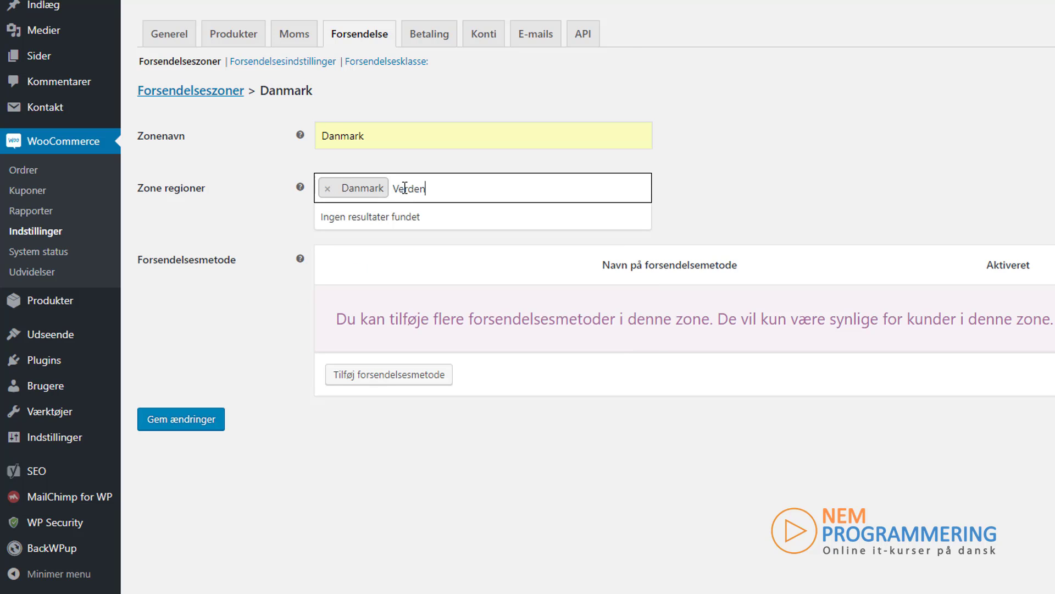
pyautogui.press('BackSpace')
pyautogui.press('BackSpace')
pyautogui.press('BackSpace')
pyautogui.press('BackSpace')
pyautogui.press('BackSpace')
pyautogui.write('wor')
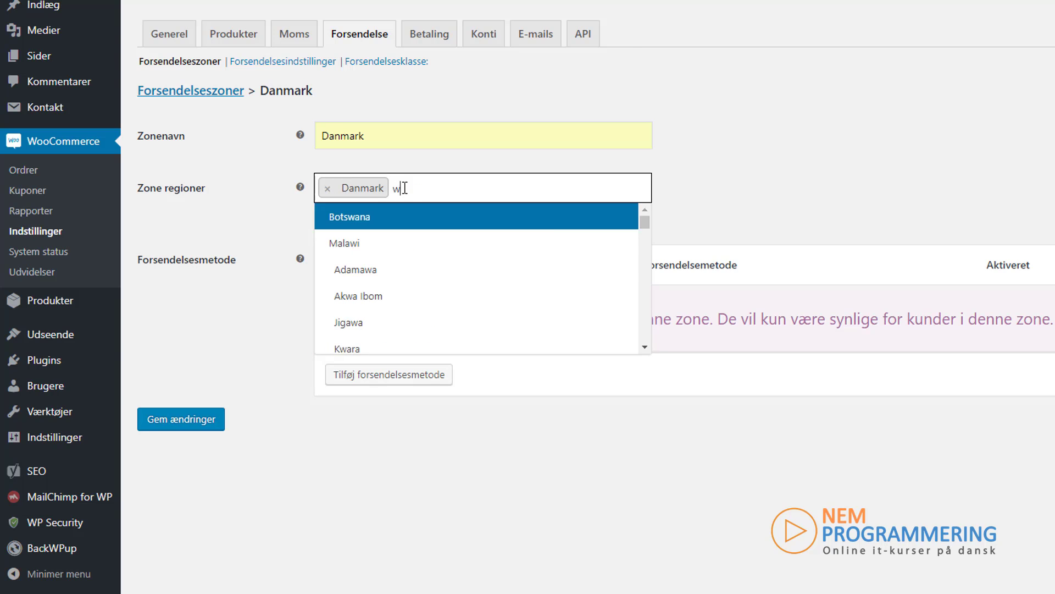
pyautogui.press('BackSpace')
pyautogui.press('BackSpace')
pyautogui.press('BackSpace')
pyautogui.press('BackSpace')
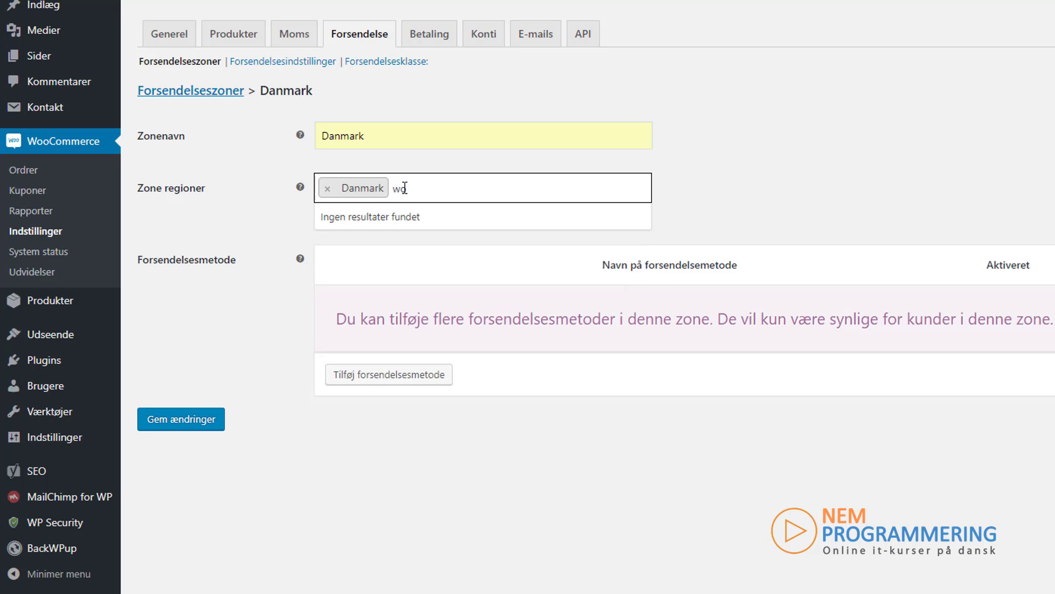
pyautogui.click(902, 71)
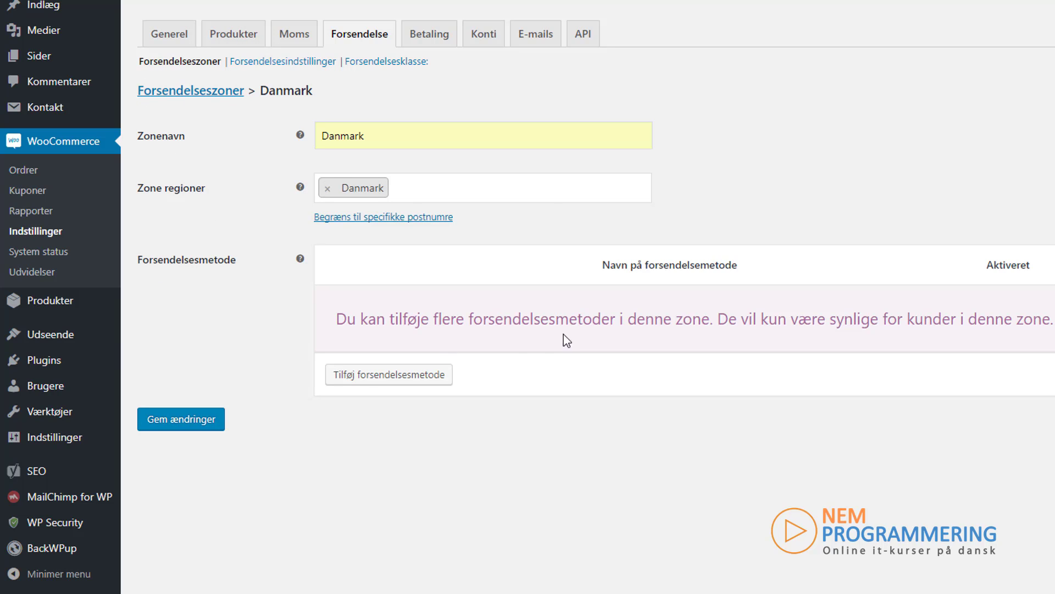
pyautogui.click(575, 186)
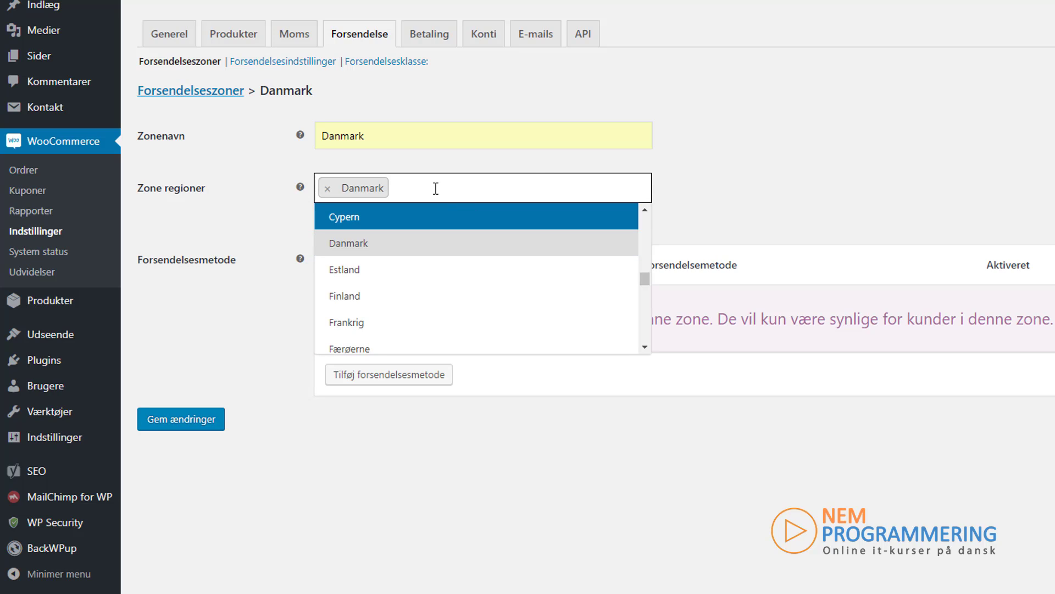
pyautogui.click(800, 135)
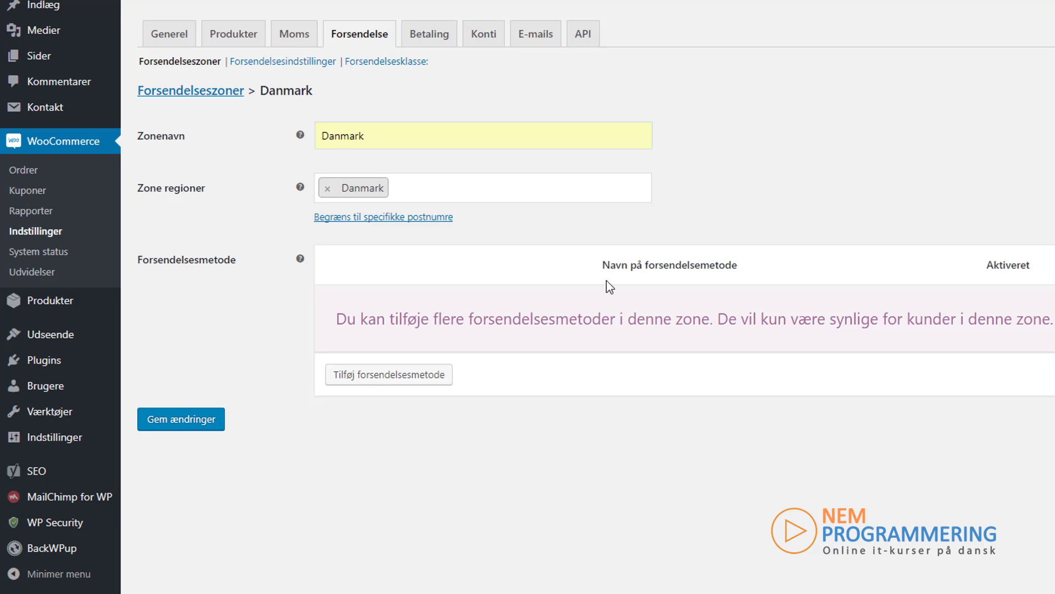
# Add the Fast sats shipping method to the Danmark zone.
pyautogui.click(382, 376)
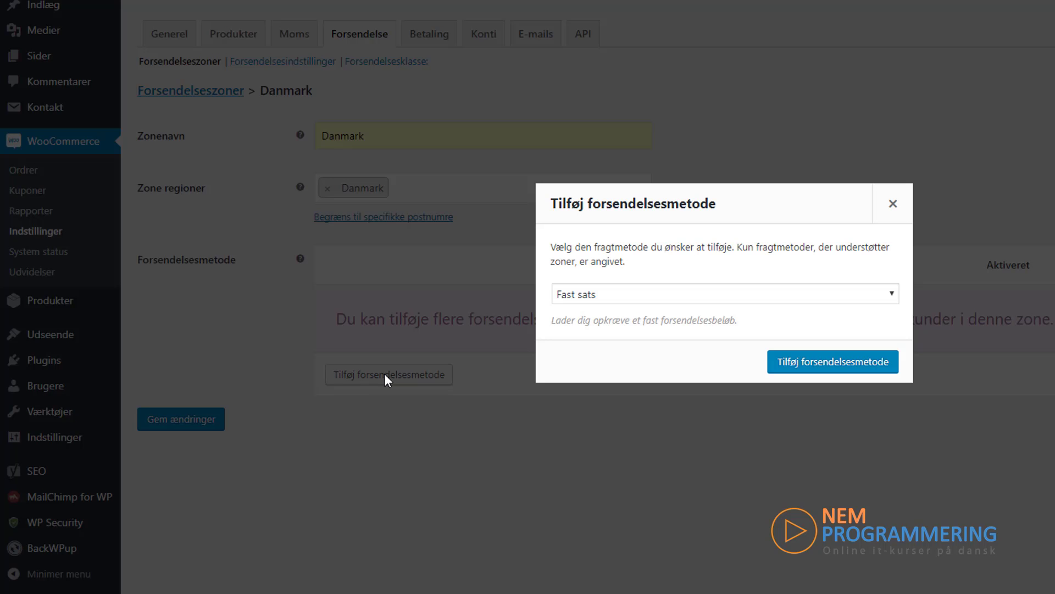
pyautogui.click(805, 296)
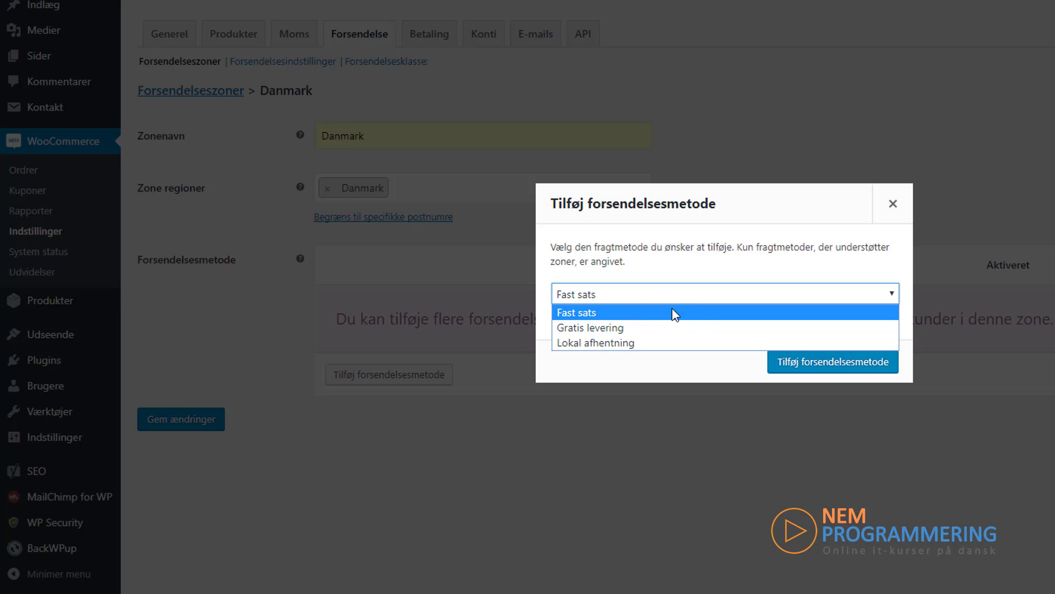
pyautogui.click(594, 313)
pyautogui.click(822, 363)
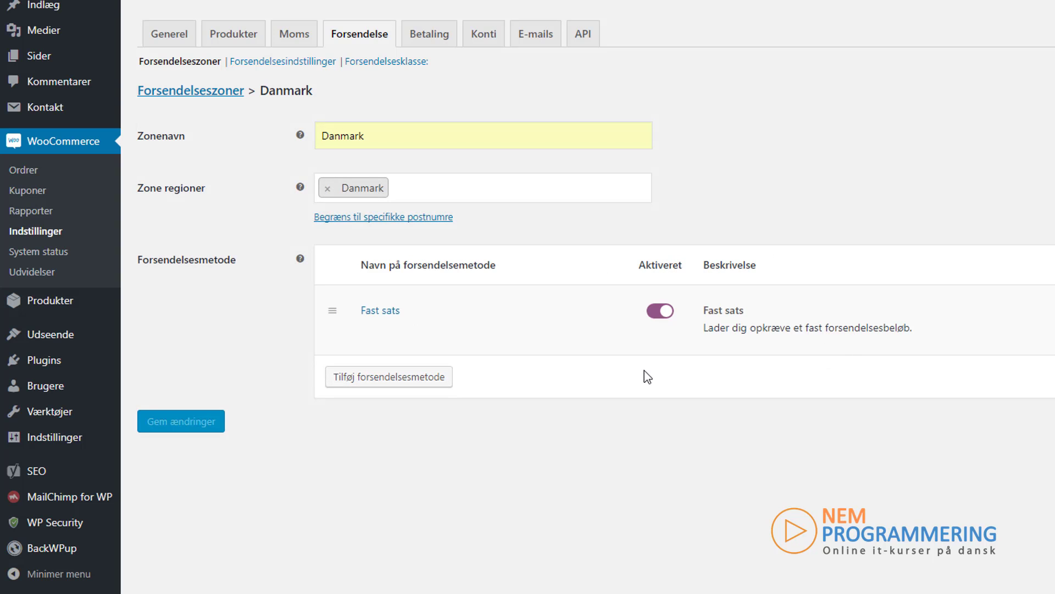
# Open the Fast sats method's settings and set its method title to GLS.
pyautogui.moveTo(739, 350)
pyautogui.moveTo(404, 334)
pyautogui.click(371, 332)
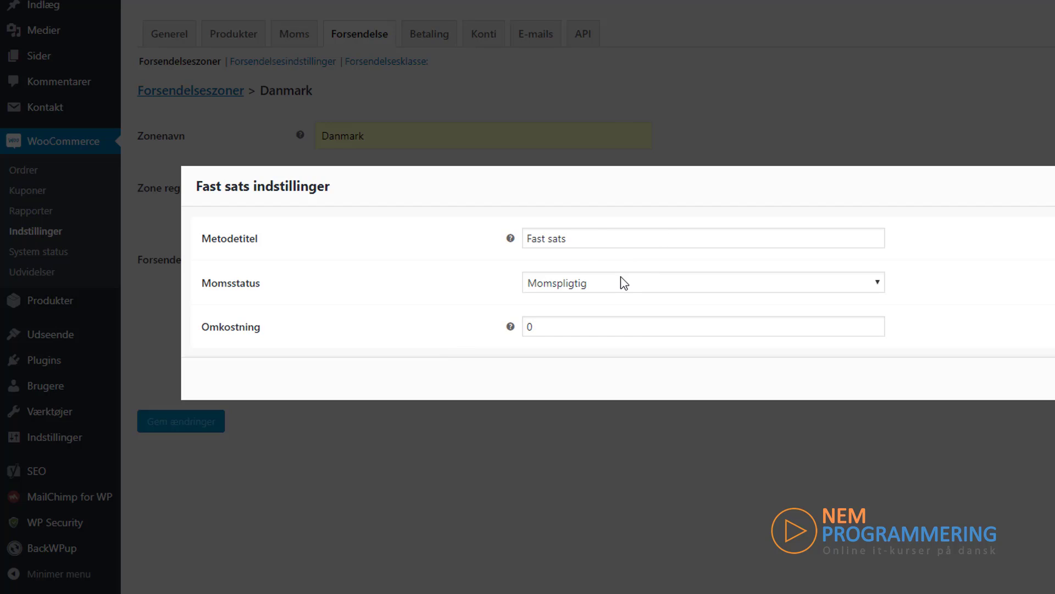
pyautogui.click(598, 240)
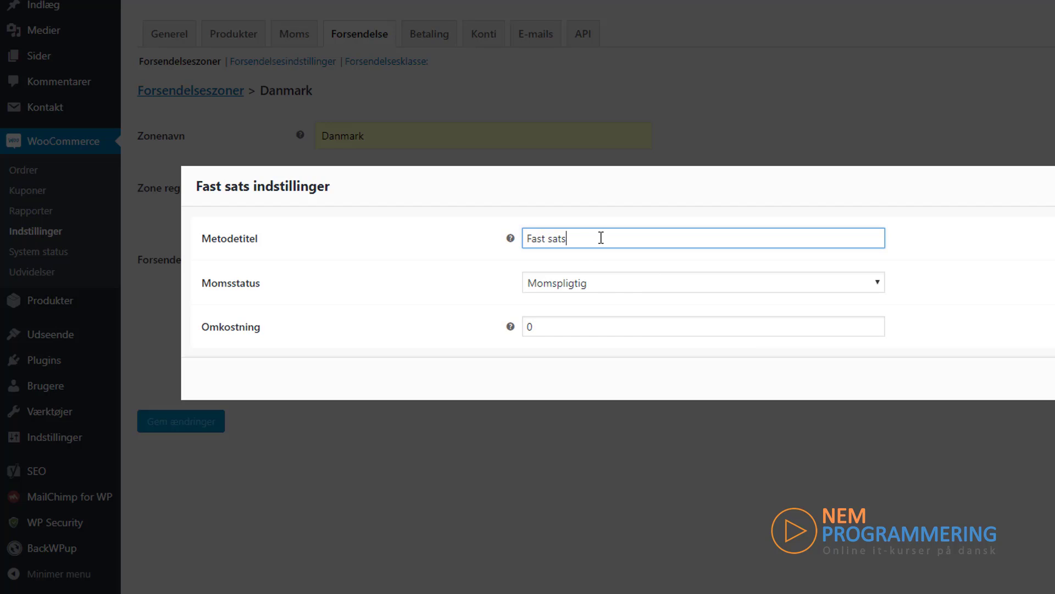
pyautogui.moveTo(598, 238); pyautogui.dragTo(470, 236)
pyautogui.press('BackSpace')
pyautogui.write('GLS')
pyautogui.click(795, 212)
# Choose Momspligtig as the shipping method's tax status and set its cost to 45.
pyautogui.click(584, 285)
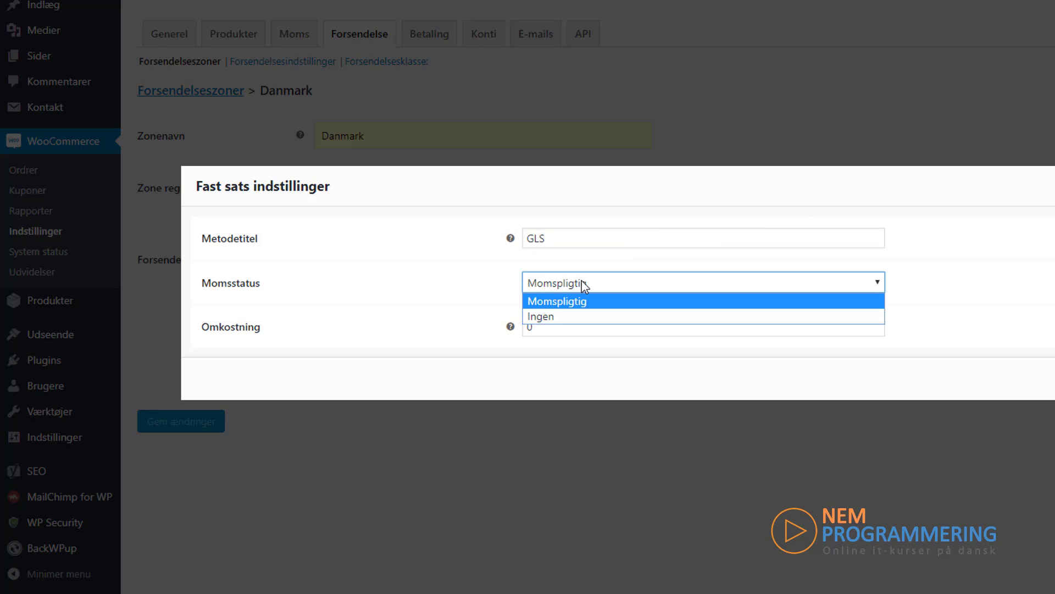
pyautogui.click(572, 302)
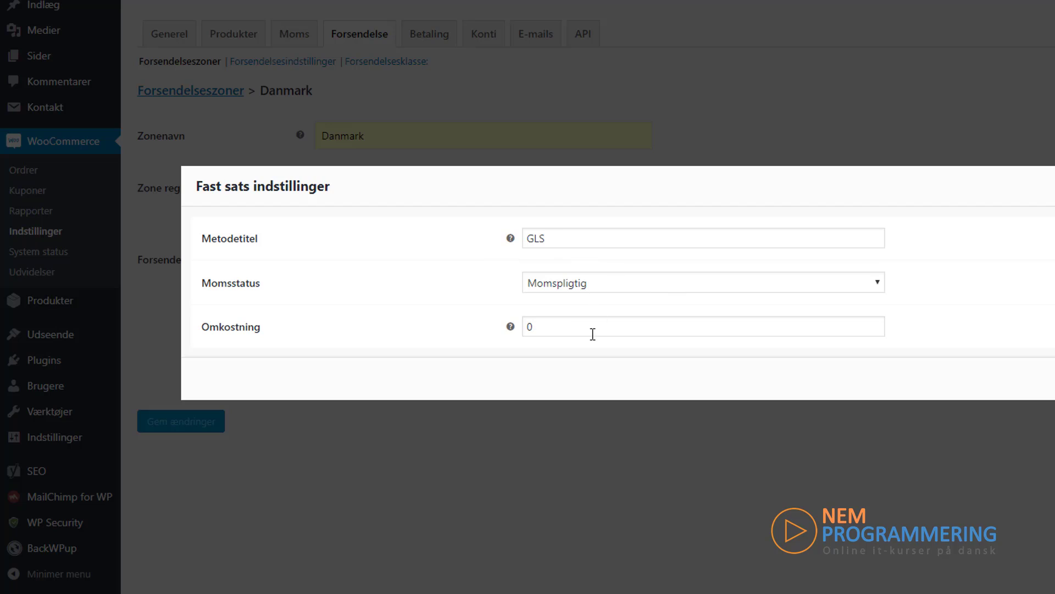
pyautogui.moveTo(582, 325); pyautogui.dragTo(471, 332)
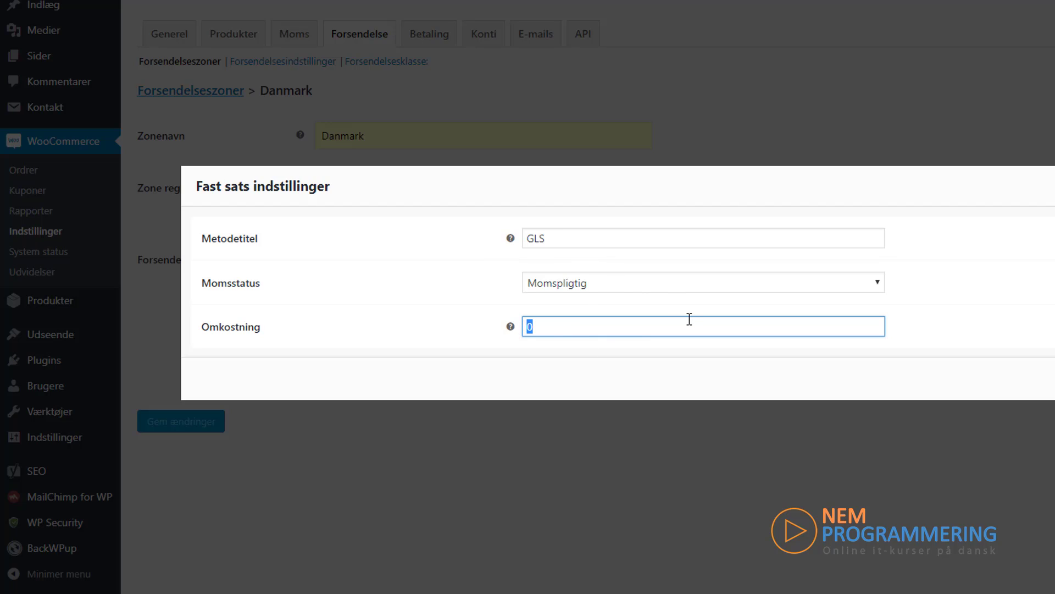
pyautogui.write('45')
pyautogui.press('Tab')
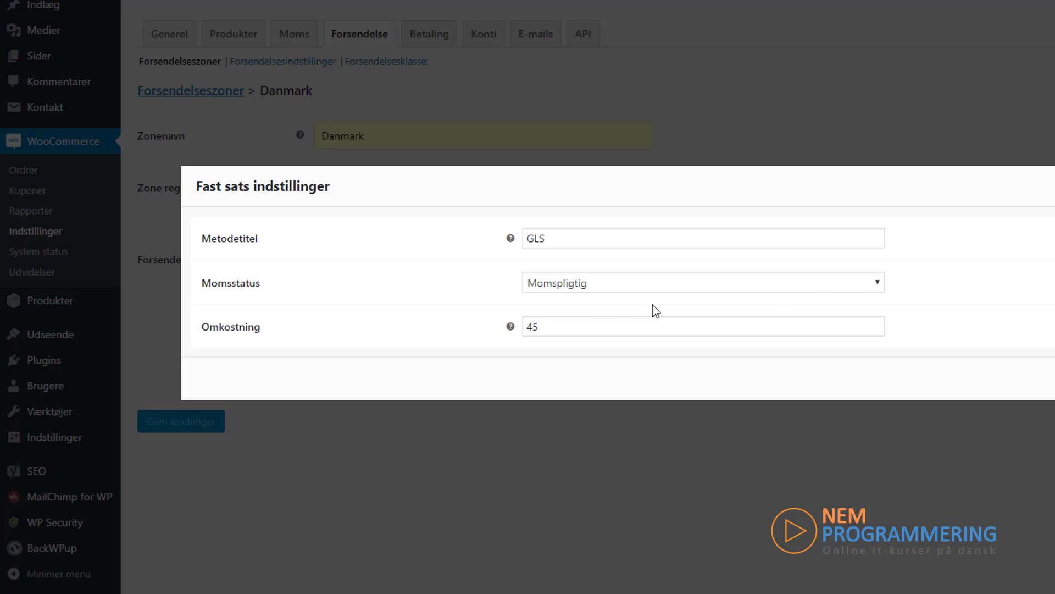
# Read the help text for the Omkostning field and save the shipping method's settings.
pyautogui.moveTo(511, 328)
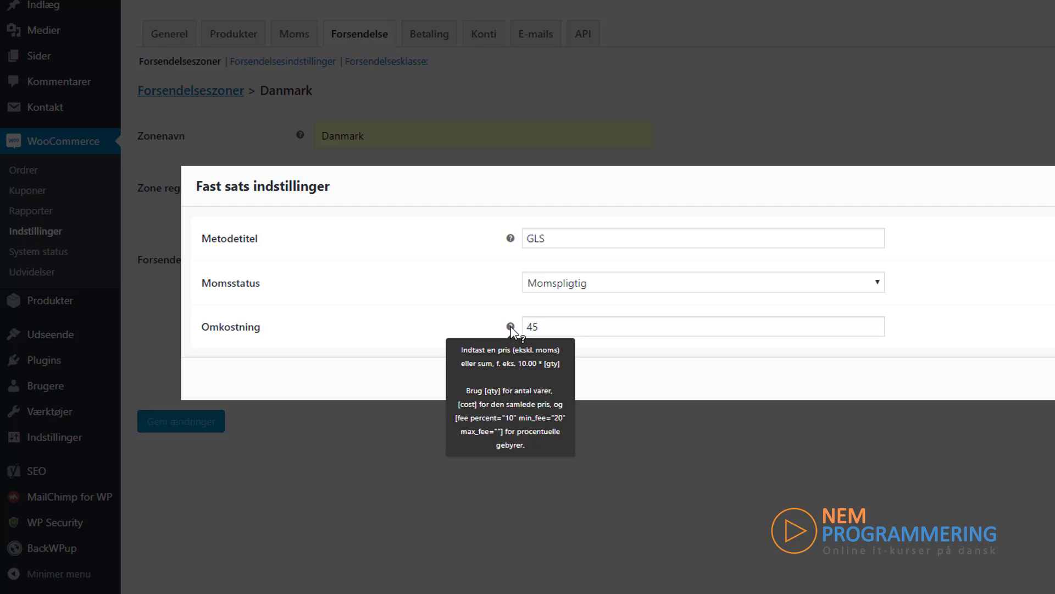
pyautogui.click(557, 326)
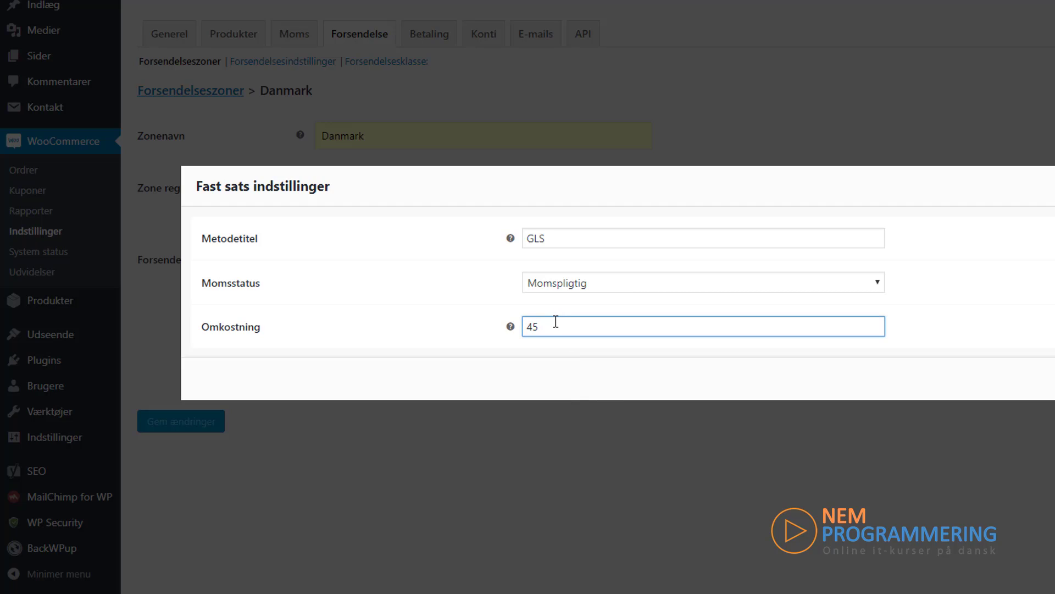
pyautogui.doubleClick(526, 326)
pyautogui.click(568, 330)
pyautogui.click(564, 377)
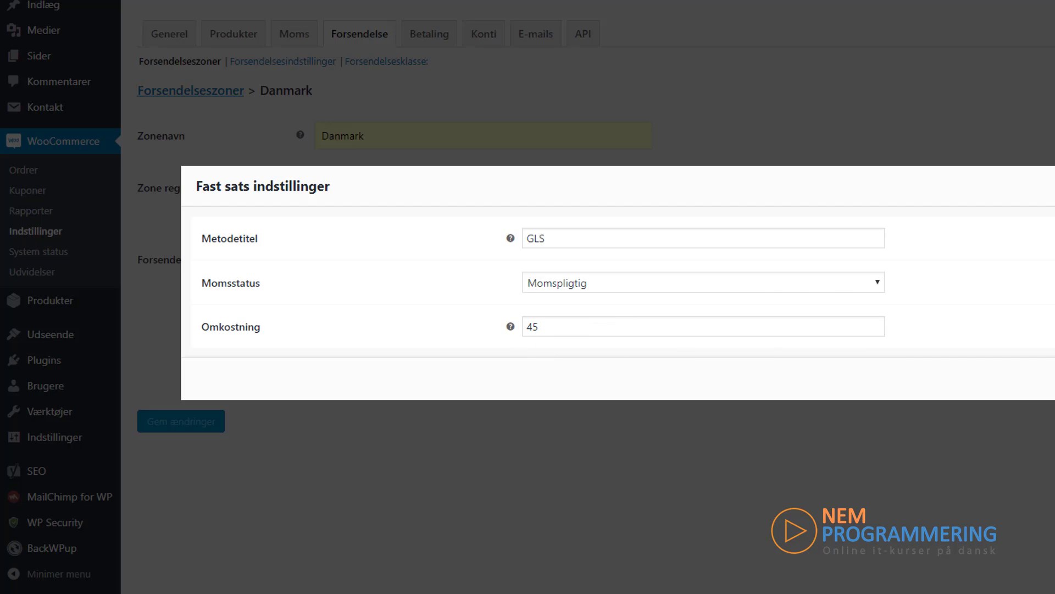
pyautogui.press('Return')
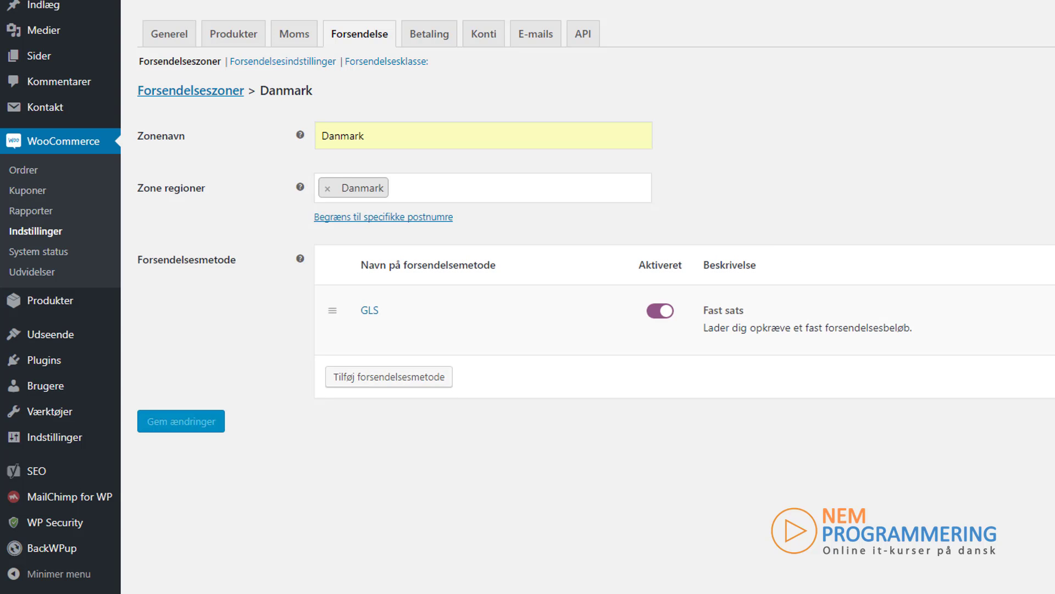
# Add one Kasket (onesize) to the cart on the shop's product page and view the cart.
pyautogui.moveTo(369, 319)
pyautogui.moveTo(696, 304)
pyautogui.moveTo(1000, 310)
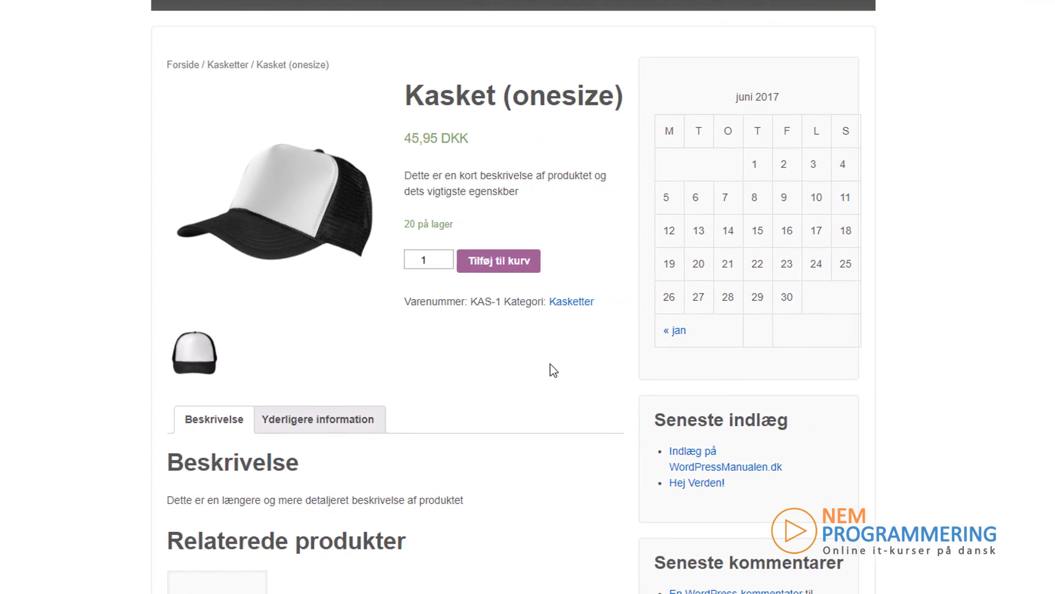
pyautogui.click(499, 262)
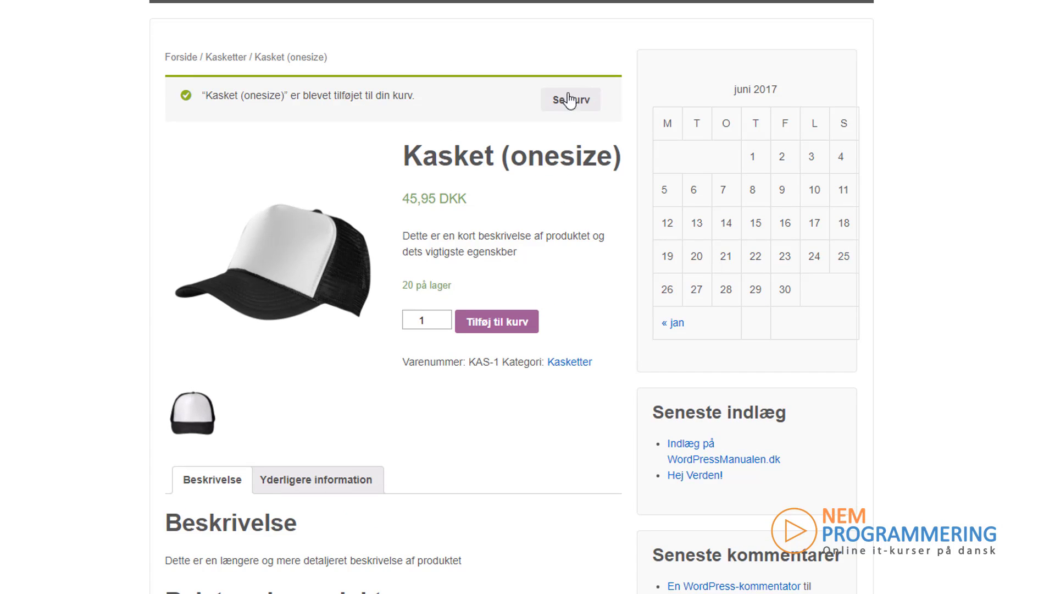
pyautogui.click(569, 100)
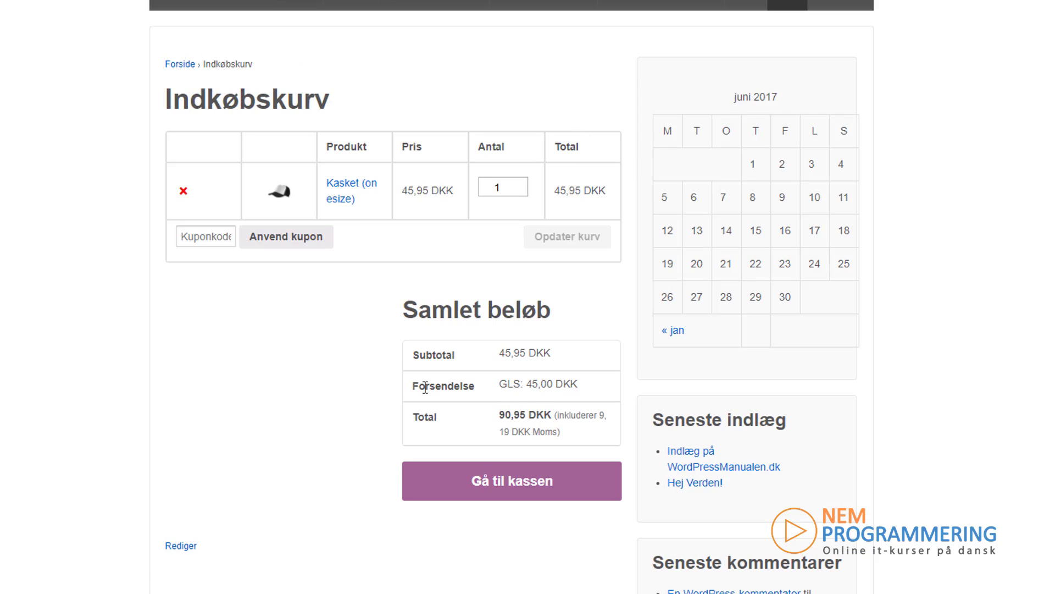
# Examine the shipping method and its price in the cart totals.
pyautogui.moveTo(577, 361); pyautogui.dragTo(603, 396)
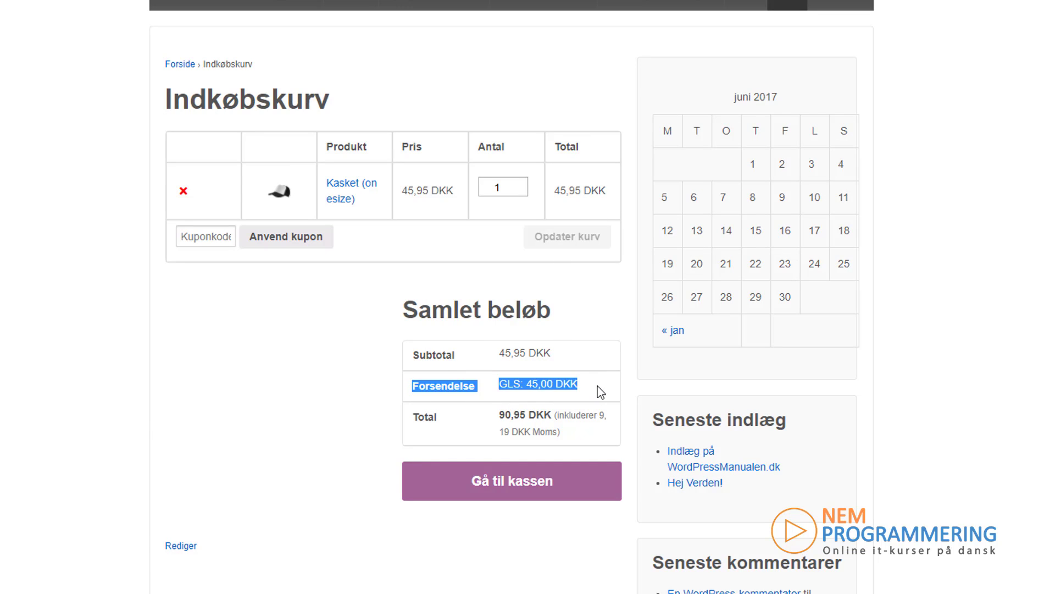
pyautogui.click(601, 392)
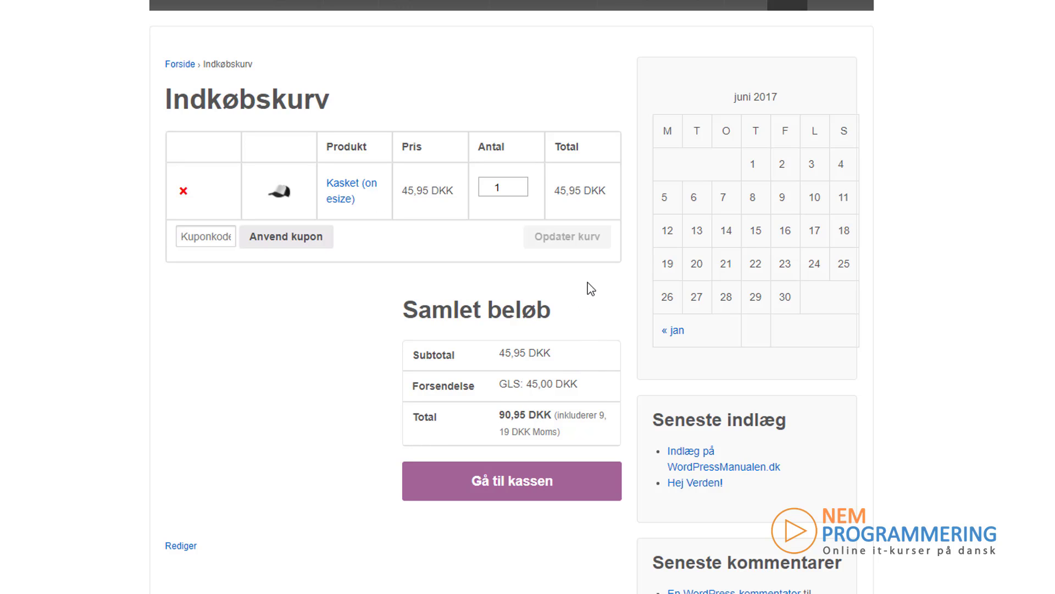
pyautogui.moveTo(591, 382); pyautogui.dragTo(495, 384)
pyautogui.click(592, 374)
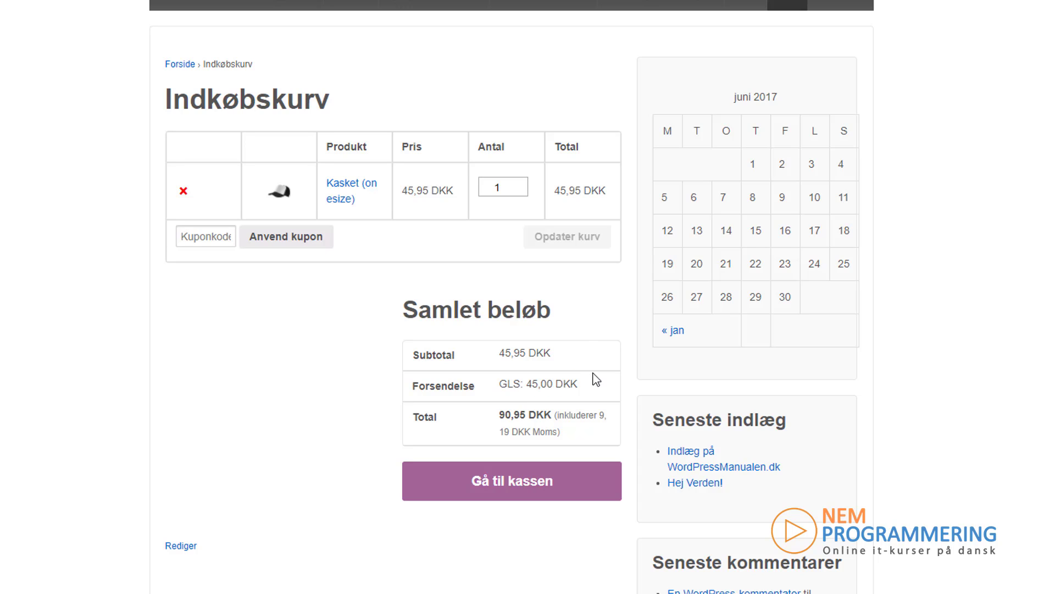
pyautogui.tripleClick(548, 383)
pyautogui.click(530, 387)
pyautogui.doubleClick(541, 384)
pyautogui.moveTo(608, 384); pyautogui.dragTo(486, 377)
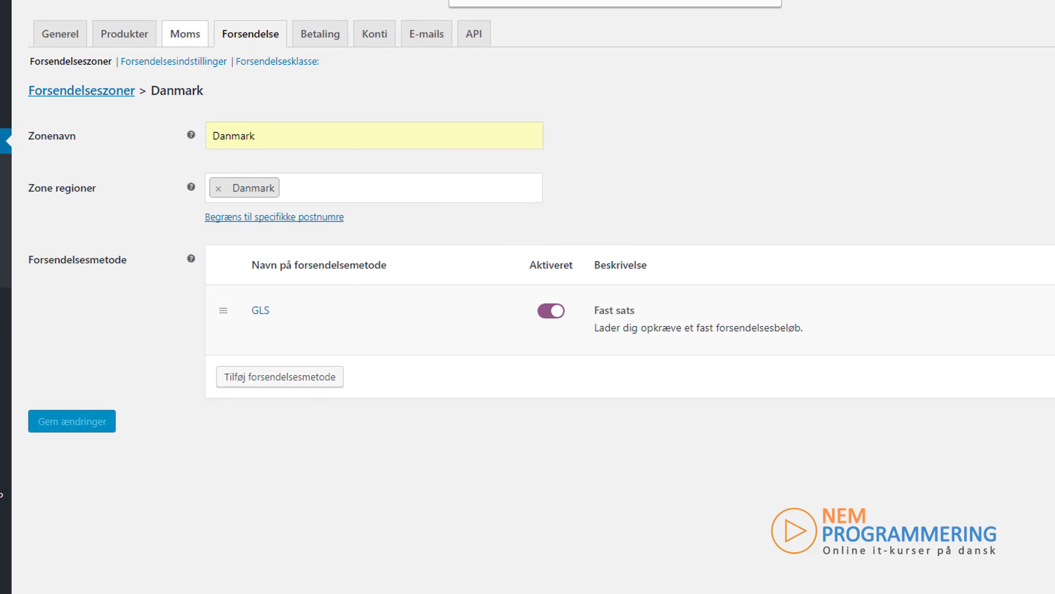
# Apply the 25% Moms standard tax rate to shipping and check the GLS price in the cart.
pyautogui.click(186, 34)
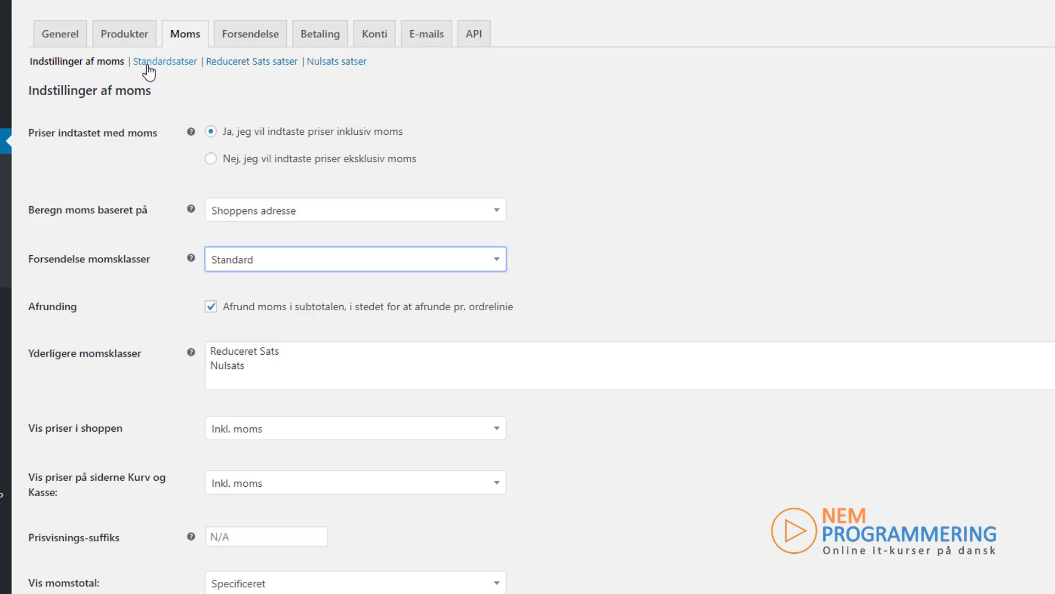
pyautogui.click(148, 62)
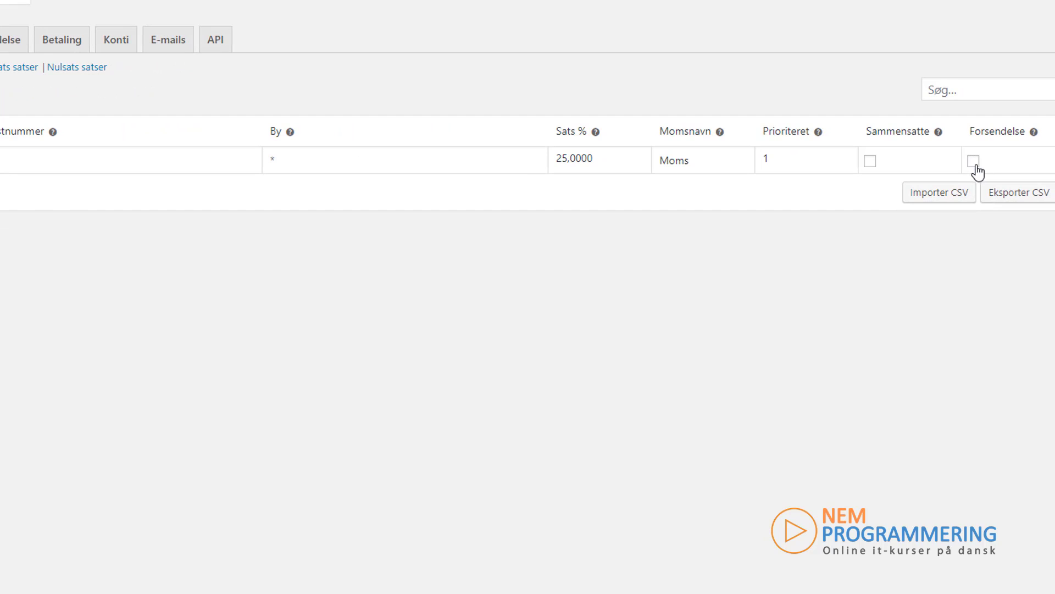
pyautogui.click(973, 162)
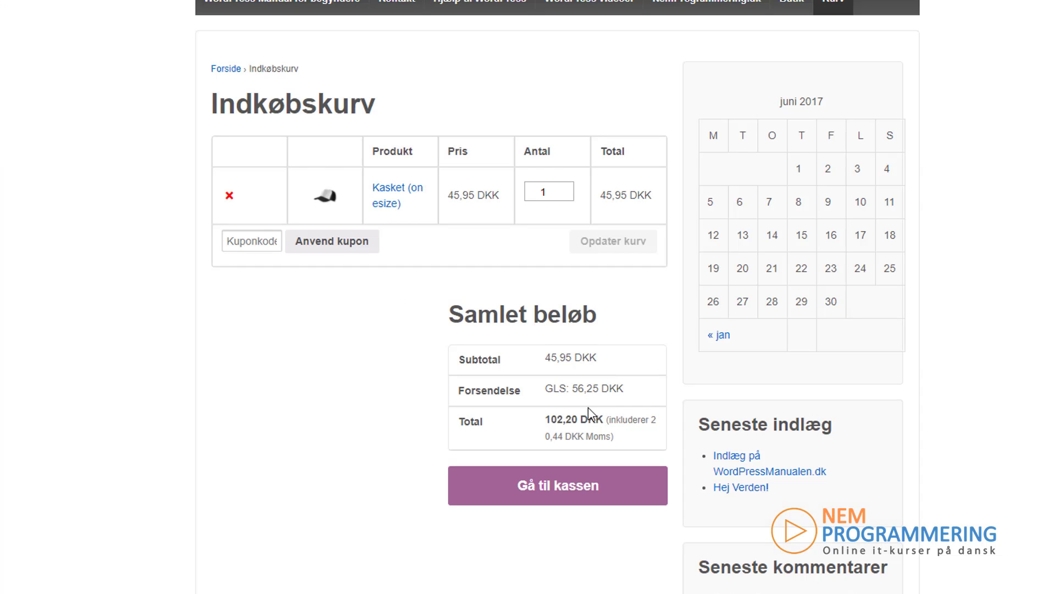
pyautogui.moveTo(599, 387); pyautogui.dragTo(570, 387)
pyautogui.click(676, 400)
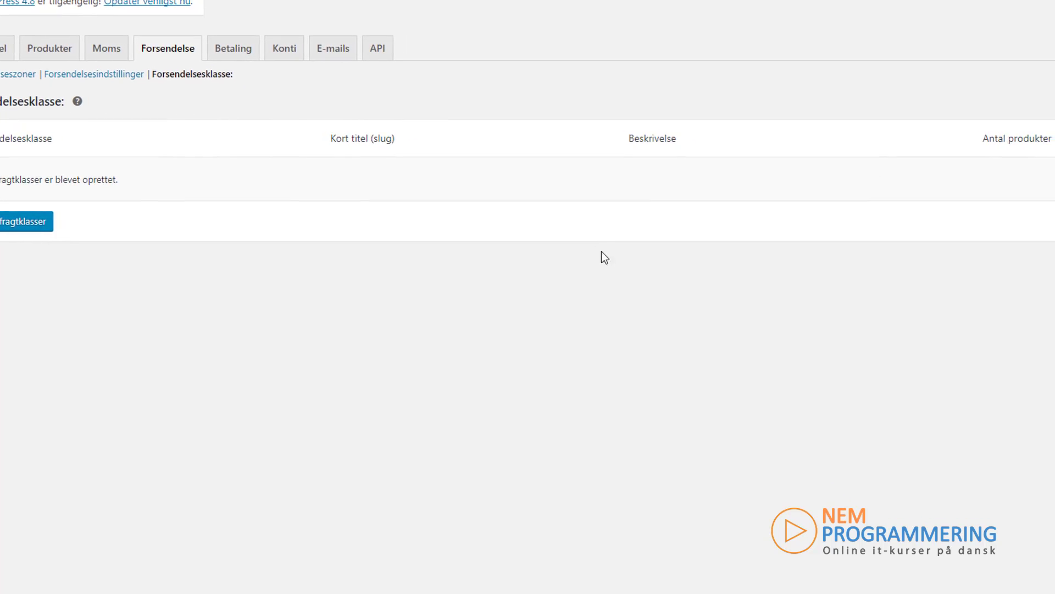
# Add a shipping class named Over 50kg with slug and description left blank, and save the shipping classes.
pyautogui.click(990, 227)
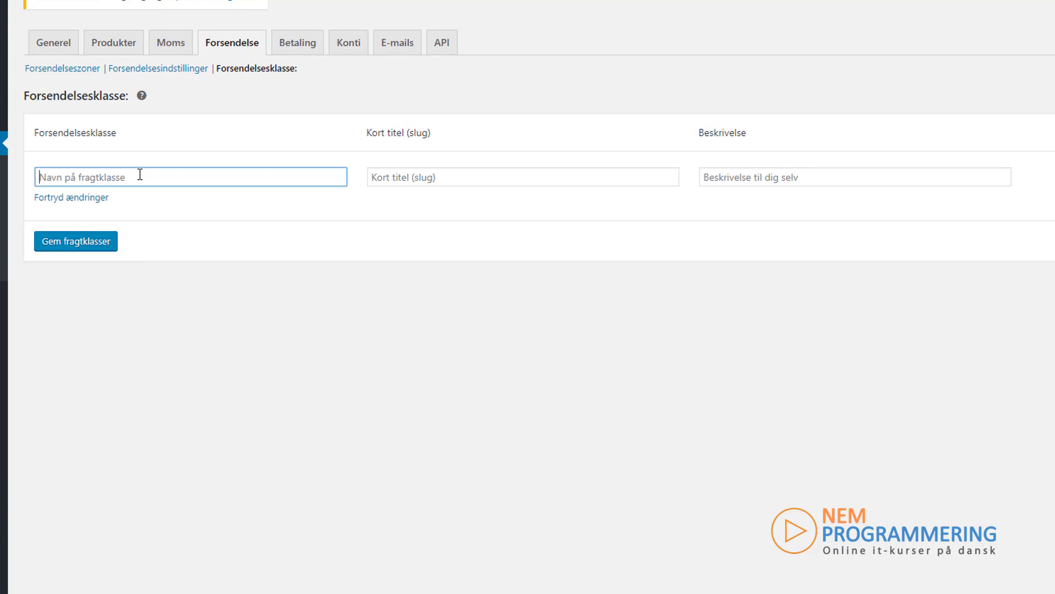
pyautogui.write('Over 50kg')
pyautogui.click(355, 358)
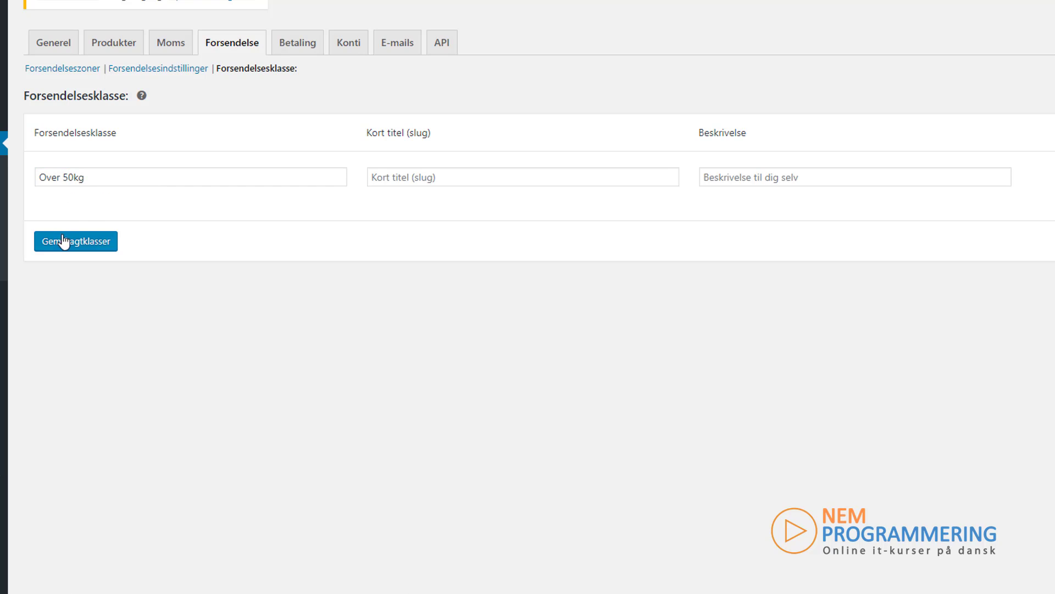
pyautogui.click(573, 181)
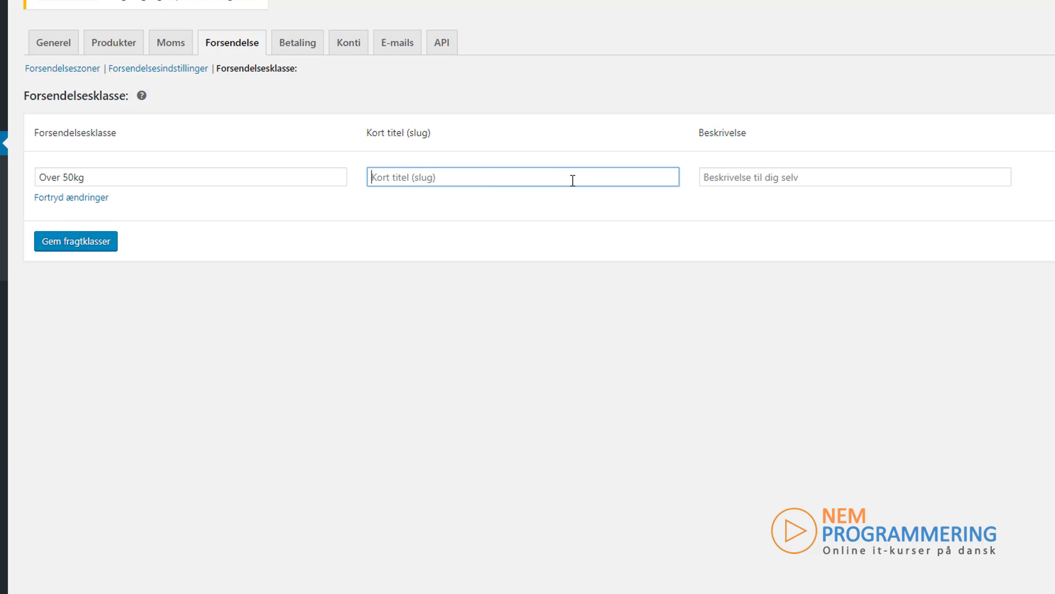
pyautogui.click(739, 177)
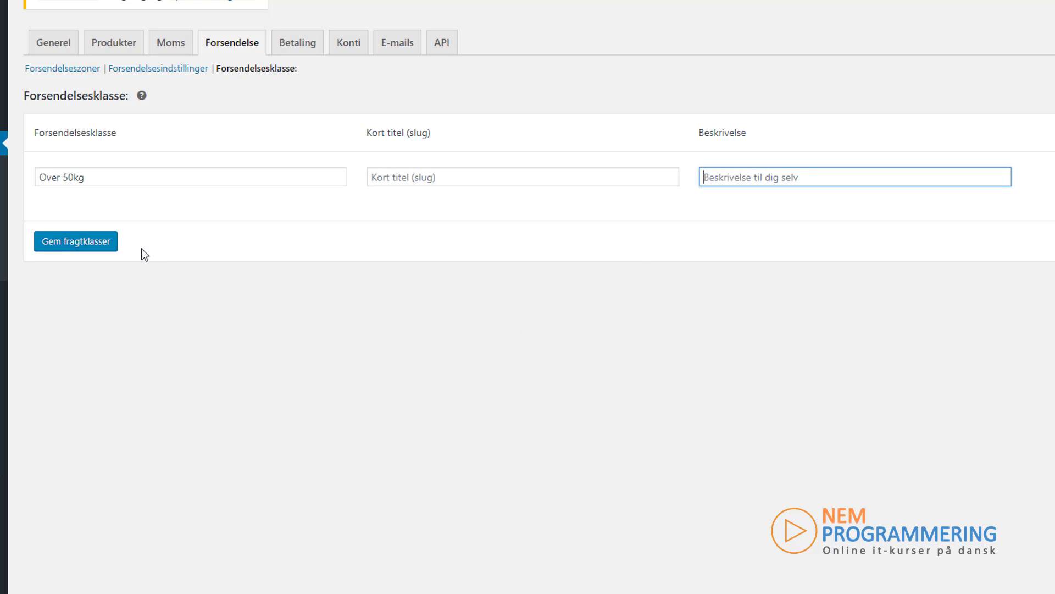
pyautogui.click(81, 244)
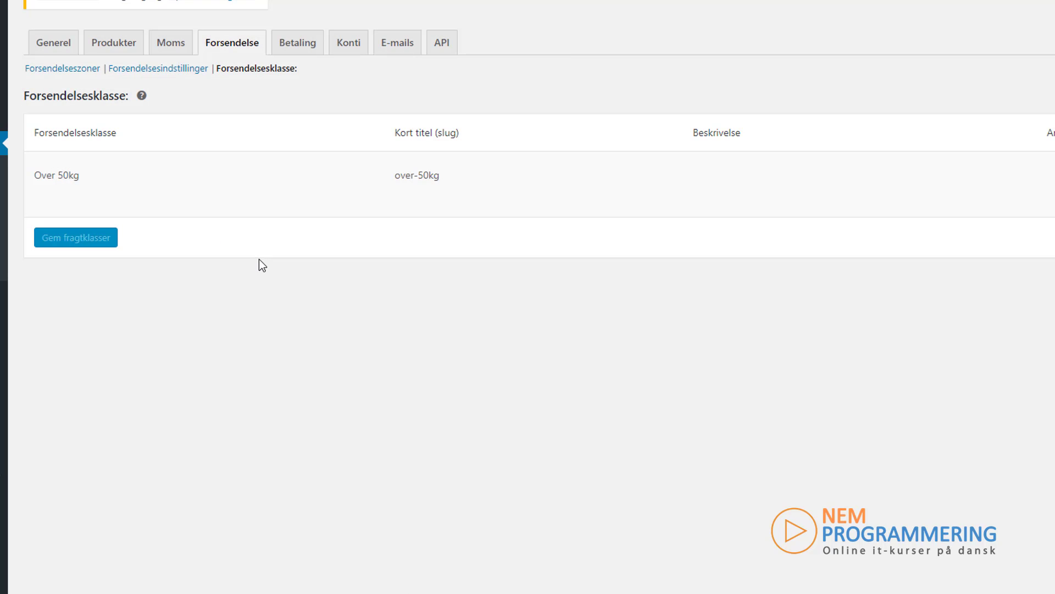
# In the Danmark zone's GLS flat rate settings, set the "Over 50kg" shipping class price to 100.
pyautogui.click(55, 72)
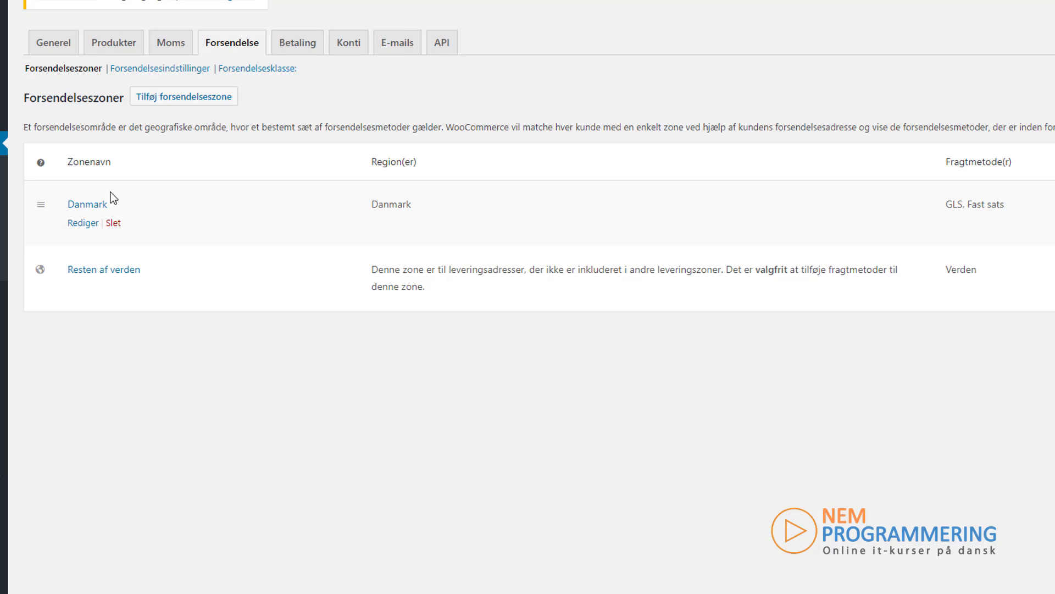
pyautogui.click(88, 228)
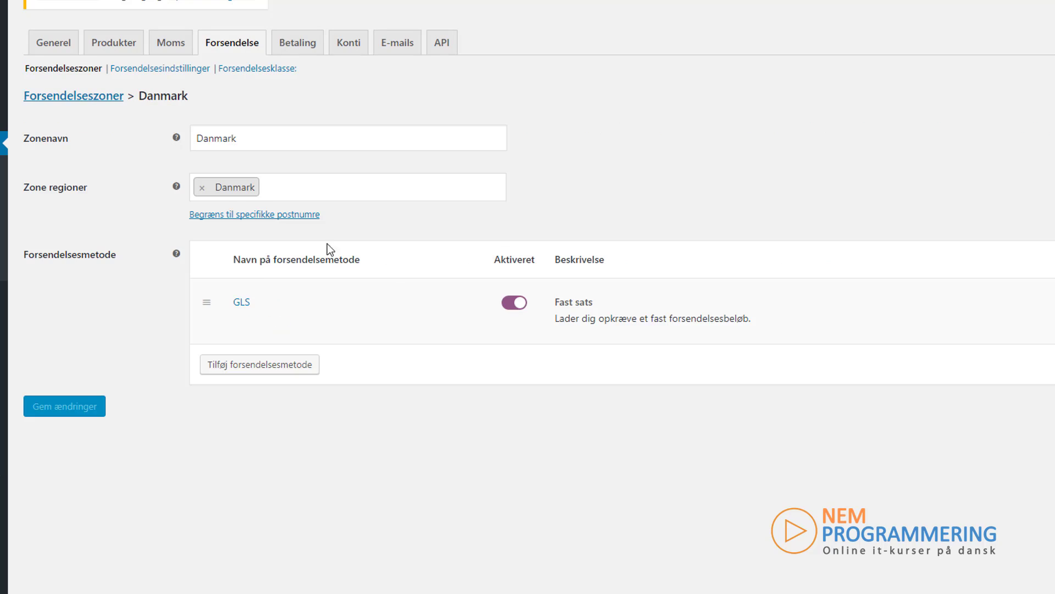
pyautogui.click(249, 321)
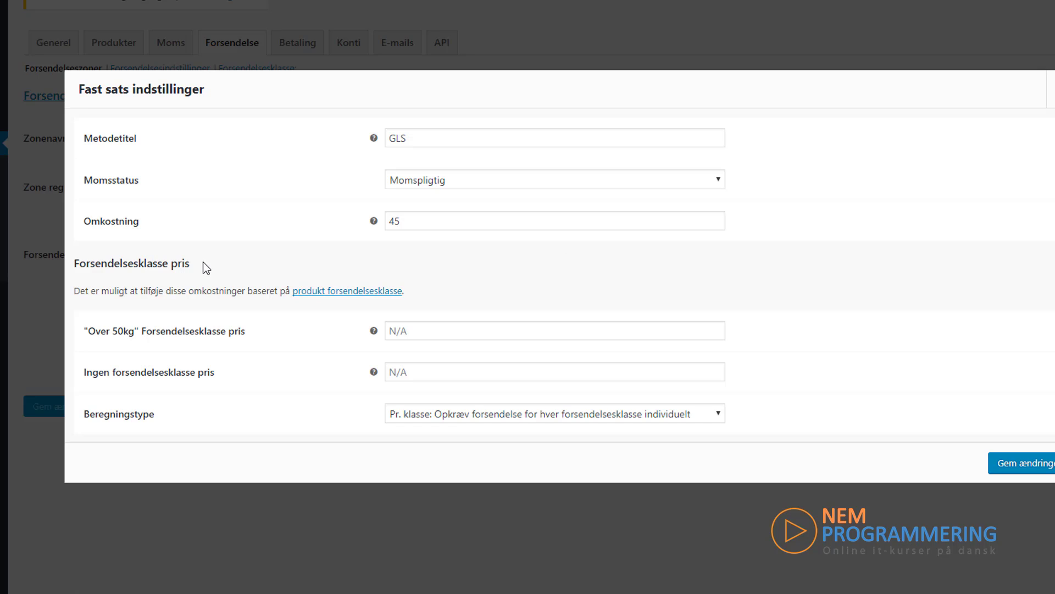
pyautogui.moveTo(192, 263); pyautogui.dragTo(75, 266)
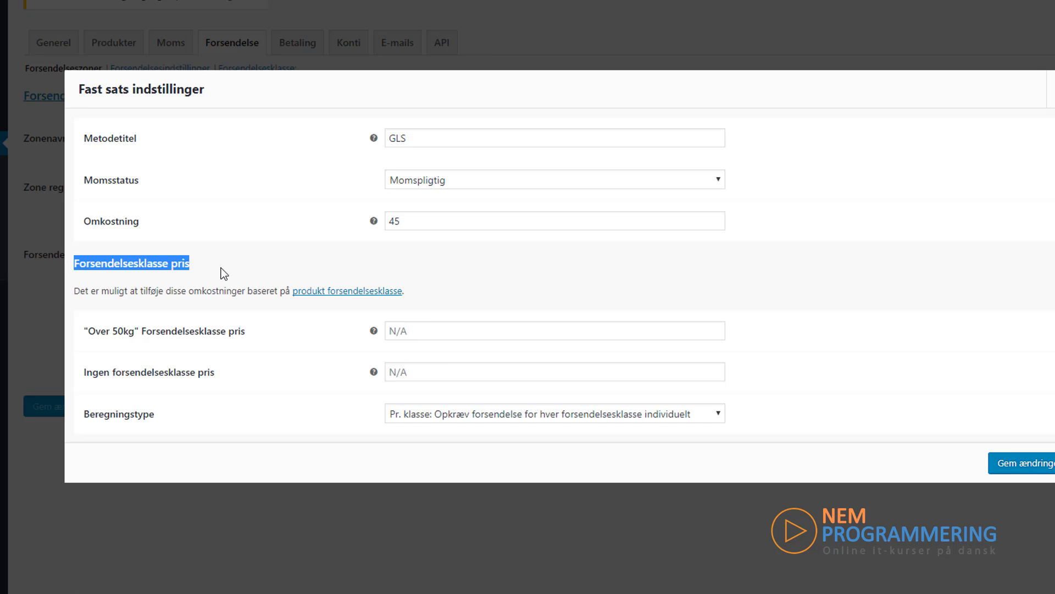
pyautogui.moveTo(74, 290); pyautogui.dragTo(438, 283)
pyautogui.click(496, 288)
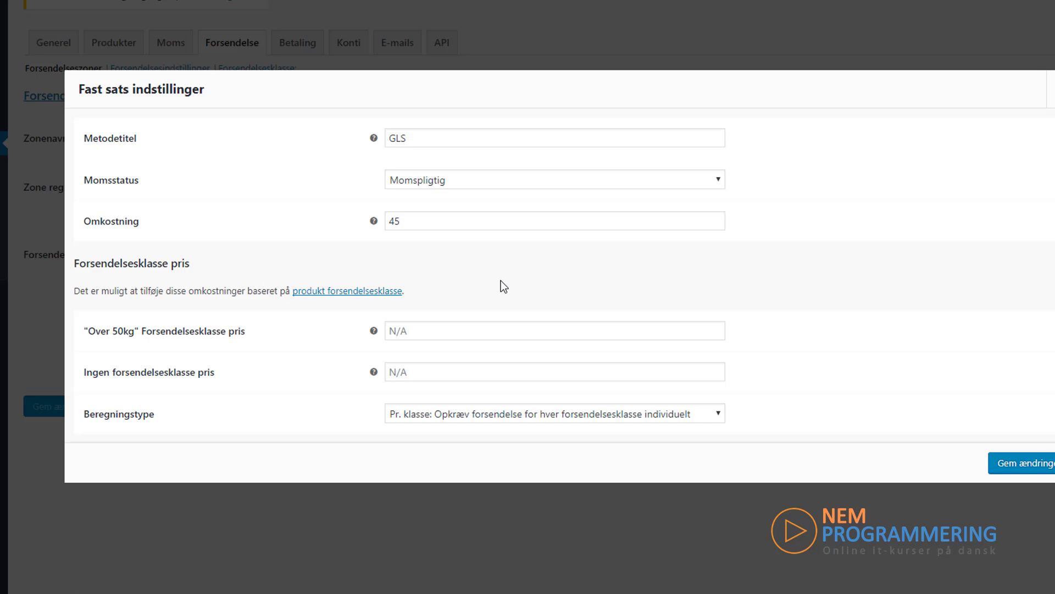
pyautogui.moveTo(85, 332); pyautogui.dragTo(140, 339)
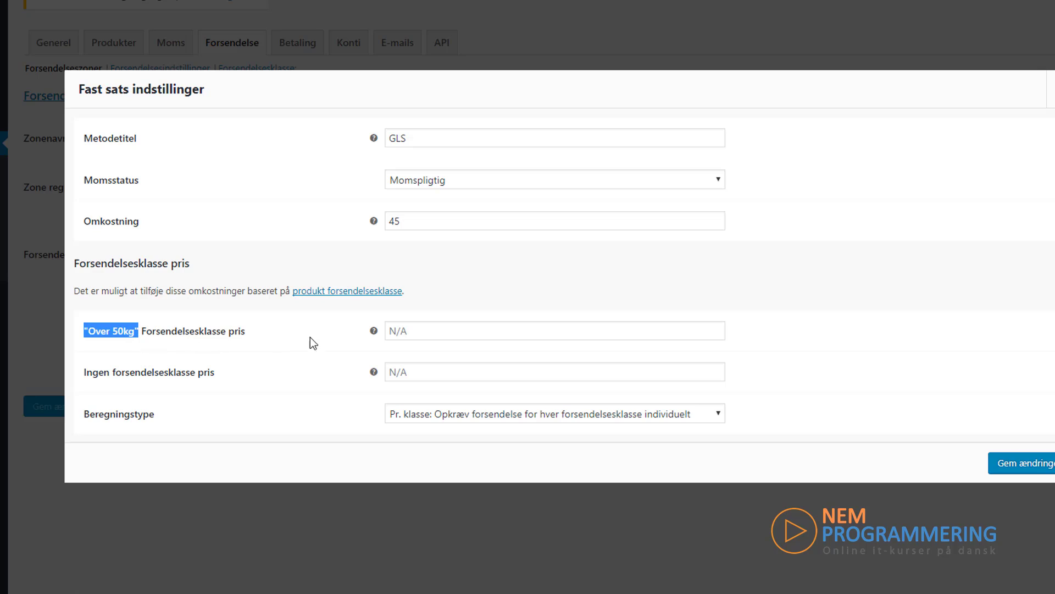
pyautogui.click(408, 330)
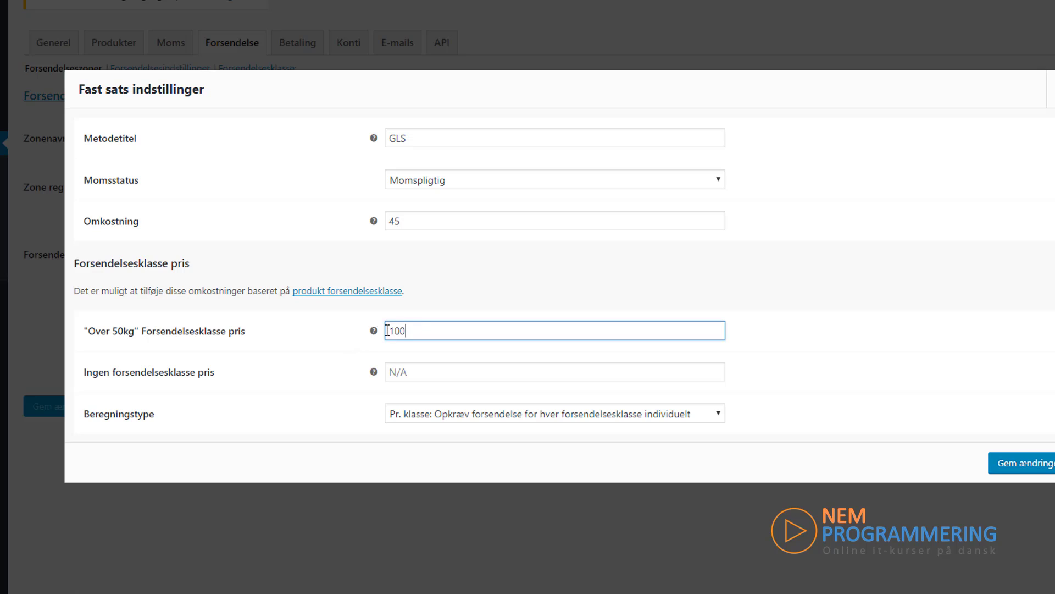
pyautogui.moveTo(375, 330)
pyautogui.click(621, 268)
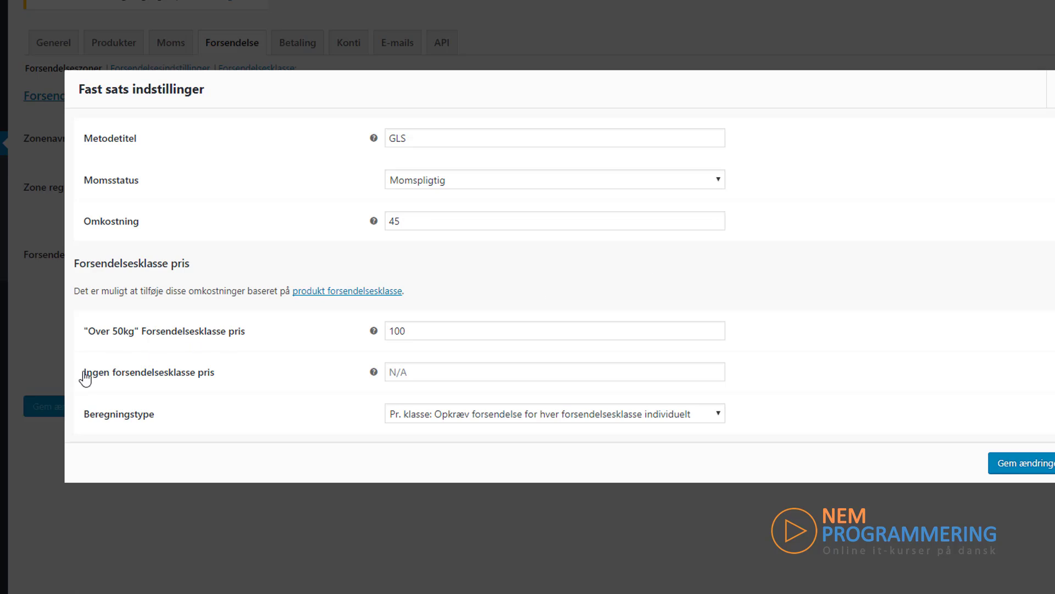
# Set the price for products without a shipping class to 20, clear it, and enter 20 again.
pyautogui.moveTo(83, 372); pyautogui.dragTo(240, 378)
pyautogui.click(344, 378)
pyautogui.click(410, 369)
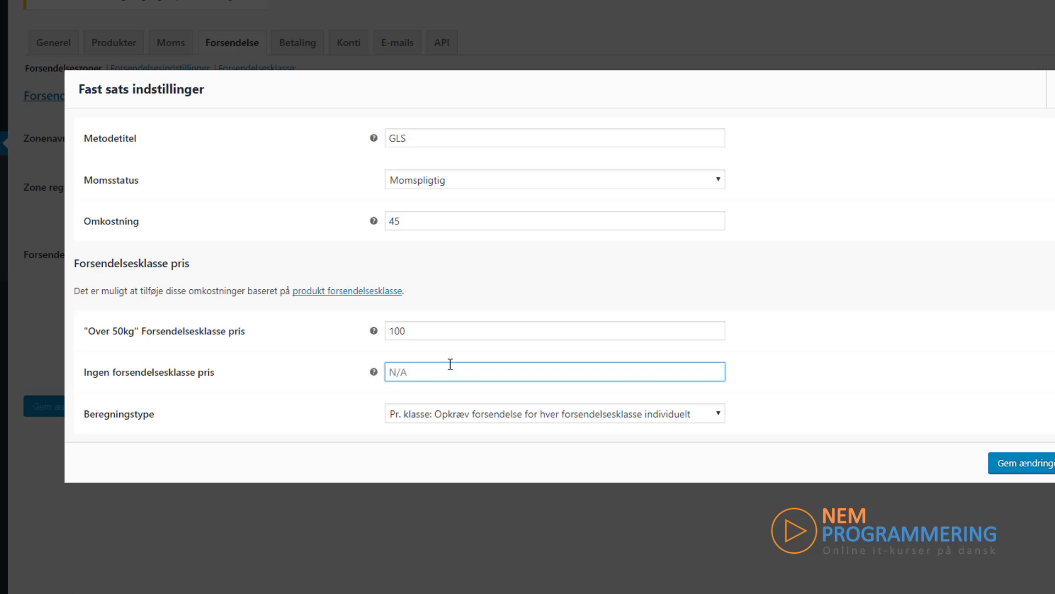
pyautogui.write('20')
pyautogui.click(766, 302)
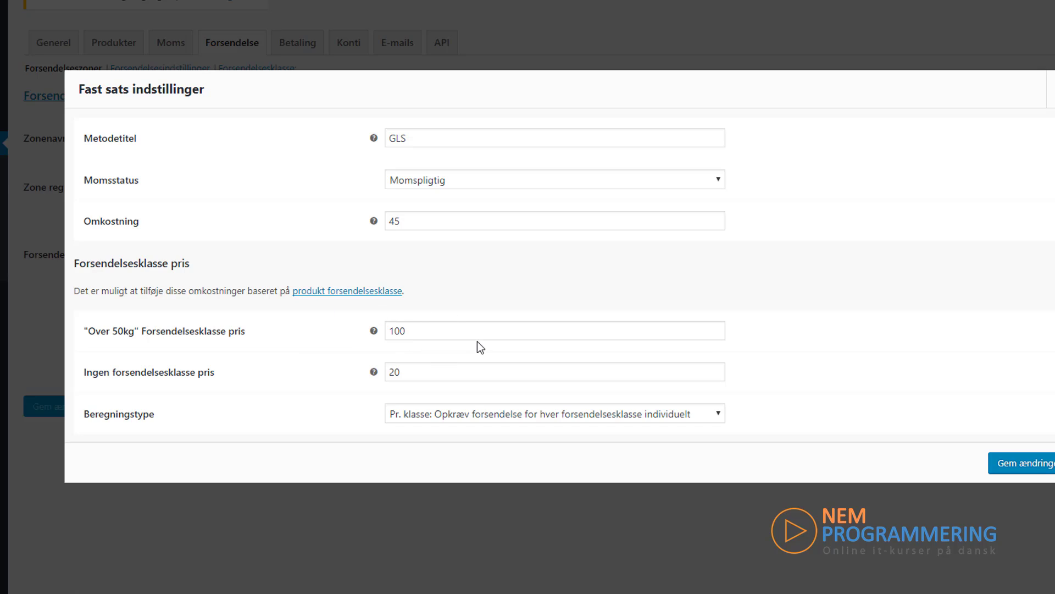
pyautogui.click(429, 369)
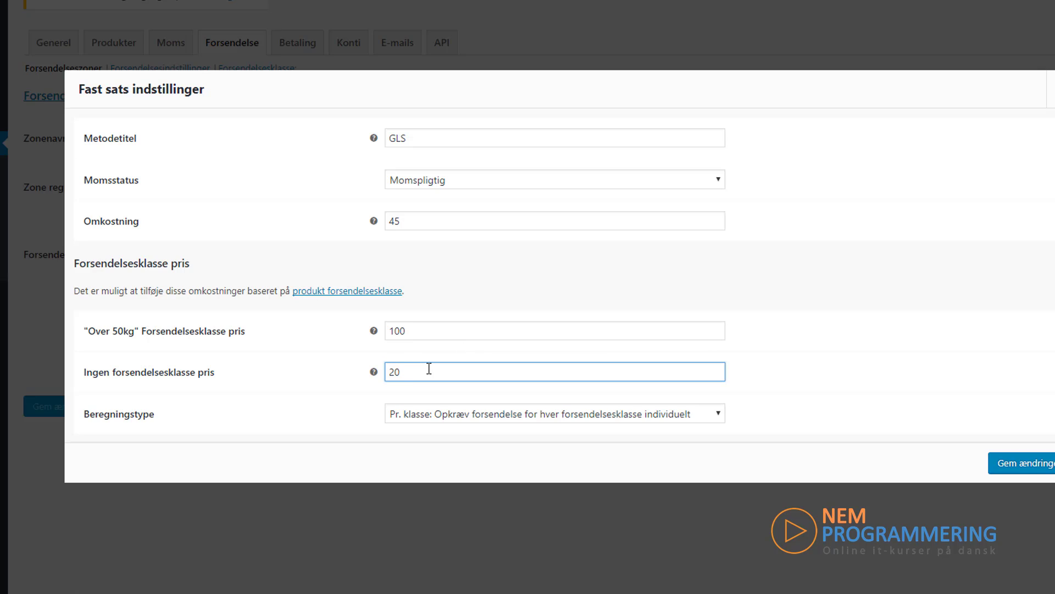
pyautogui.hotkey('ctrl', 'a')
pyautogui.press('BackSpace')
pyautogui.click(699, 258)
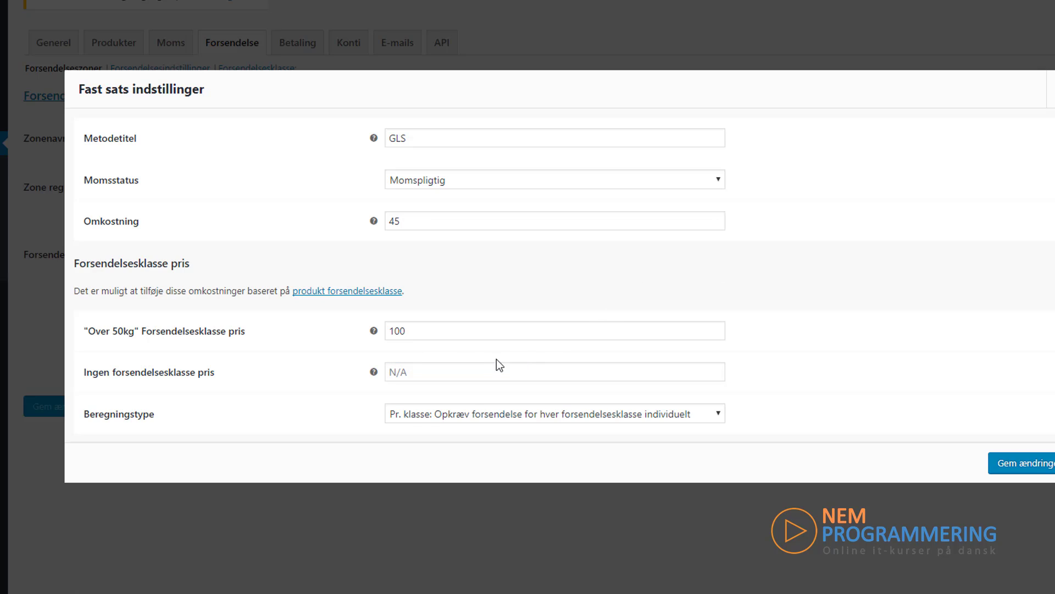
pyautogui.click(453, 373)
pyautogui.write('20')
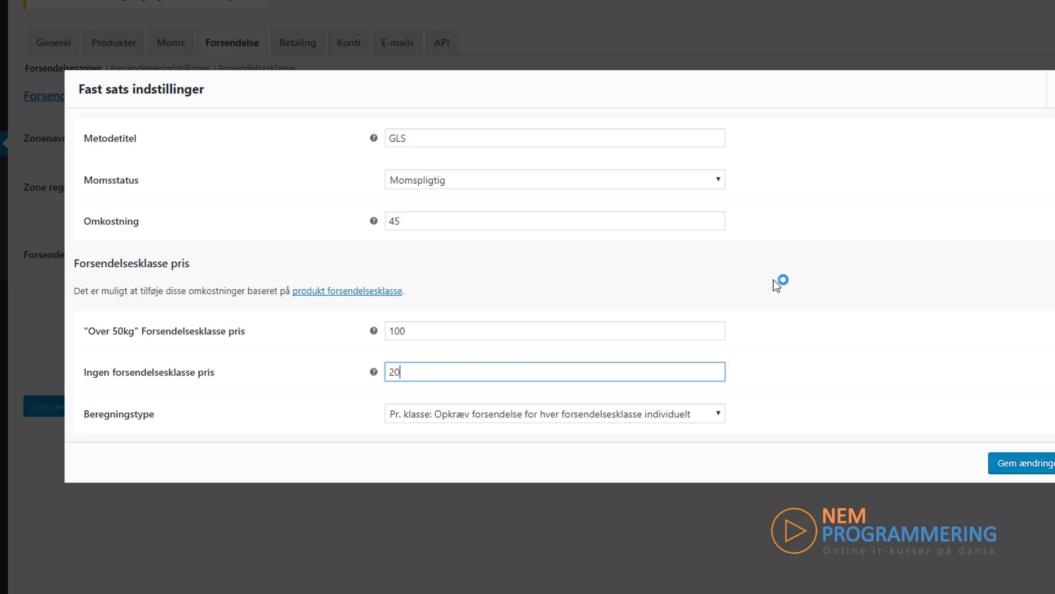
pyautogui.click(775, 280)
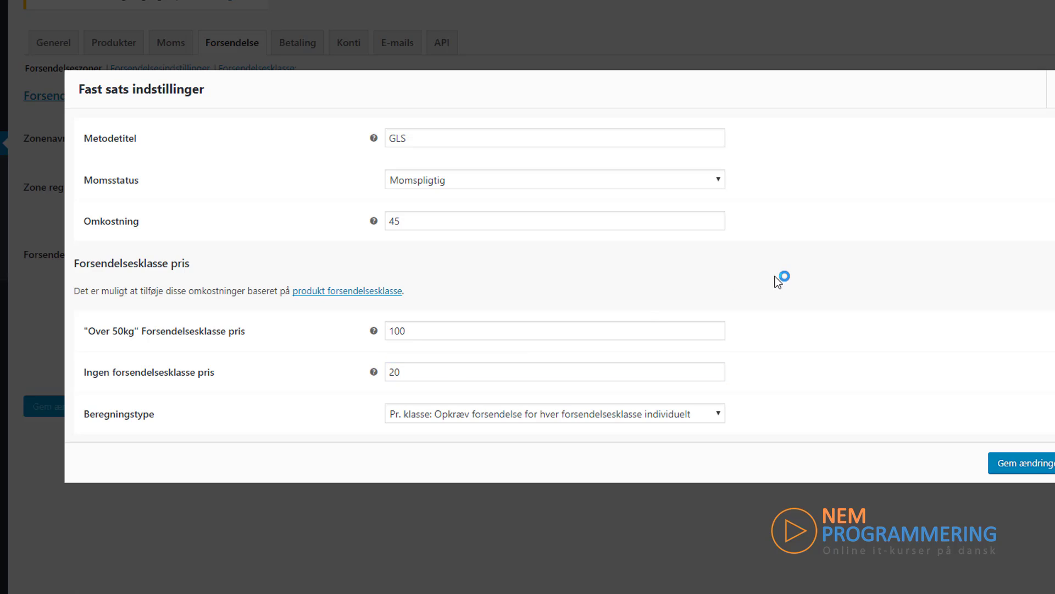
# Keep the calculation type on charging shipping for each shipping class individually and save the GLS rate settings.
pyautogui.click(691, 417)
pyautogui.click(691, 428)
pyautogui.click(636, 419)
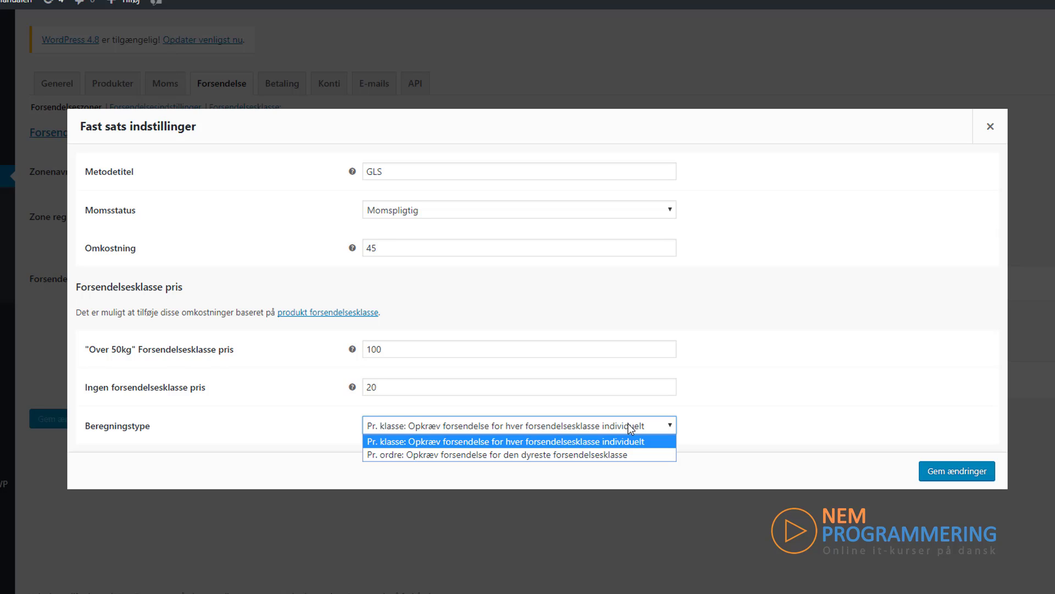
pyautogui.click(575, 441)
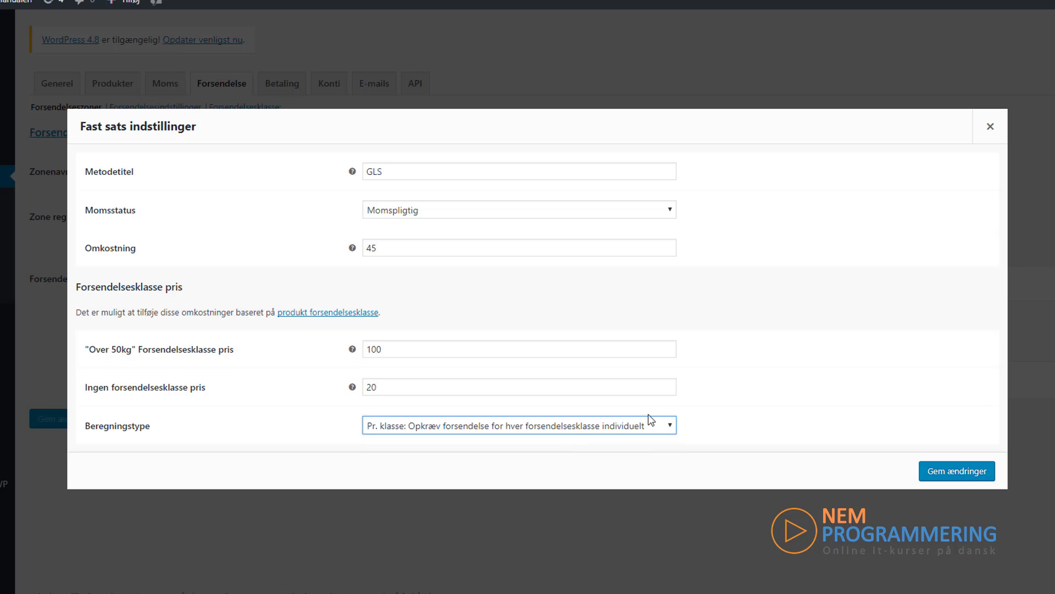
pyautogui.click(939, 470)
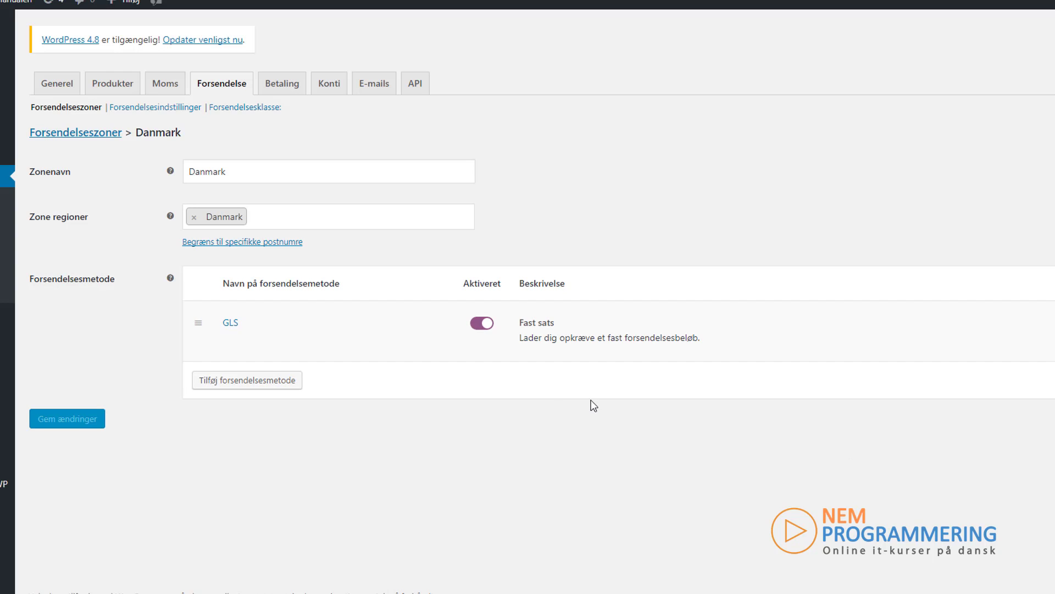
# Assign the Over 50kg shipping class to the Tung vare product and update the product.
pyautogui.moveTo(660, 315)
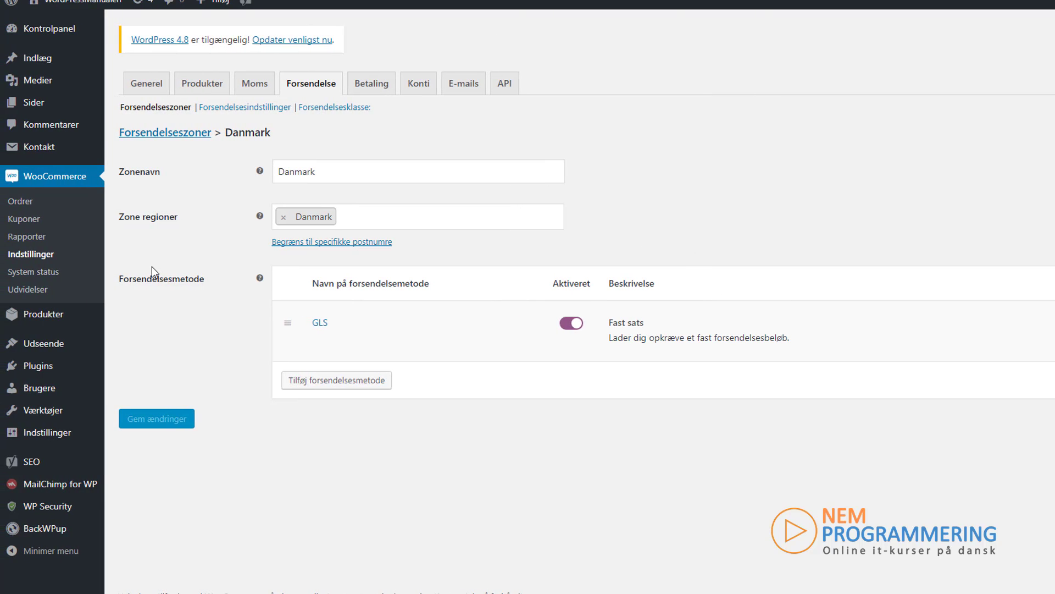
pyautogui.click(34, 312)
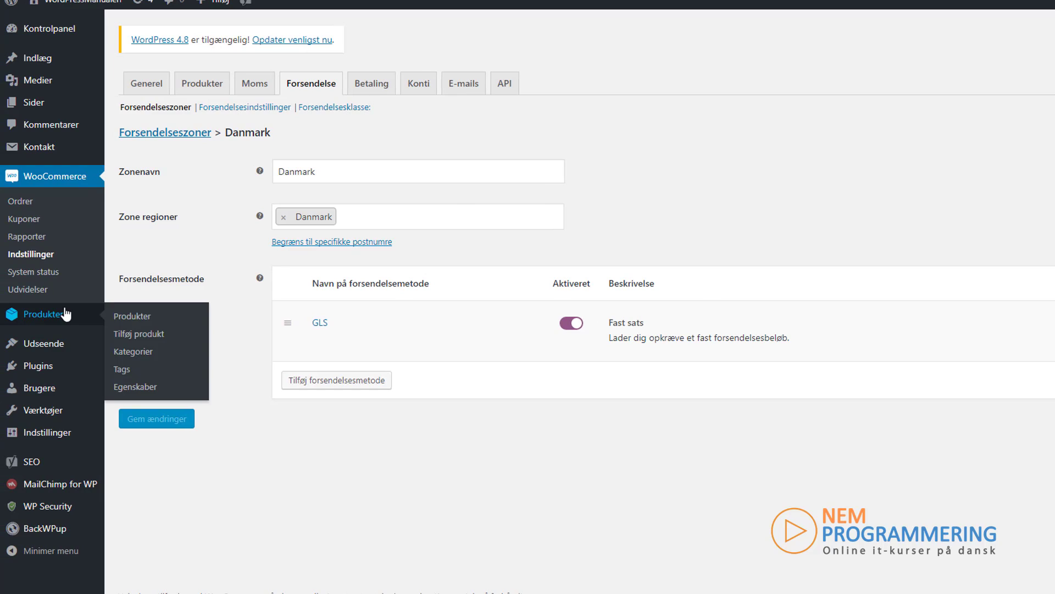
pyautogui.click(243, 183)
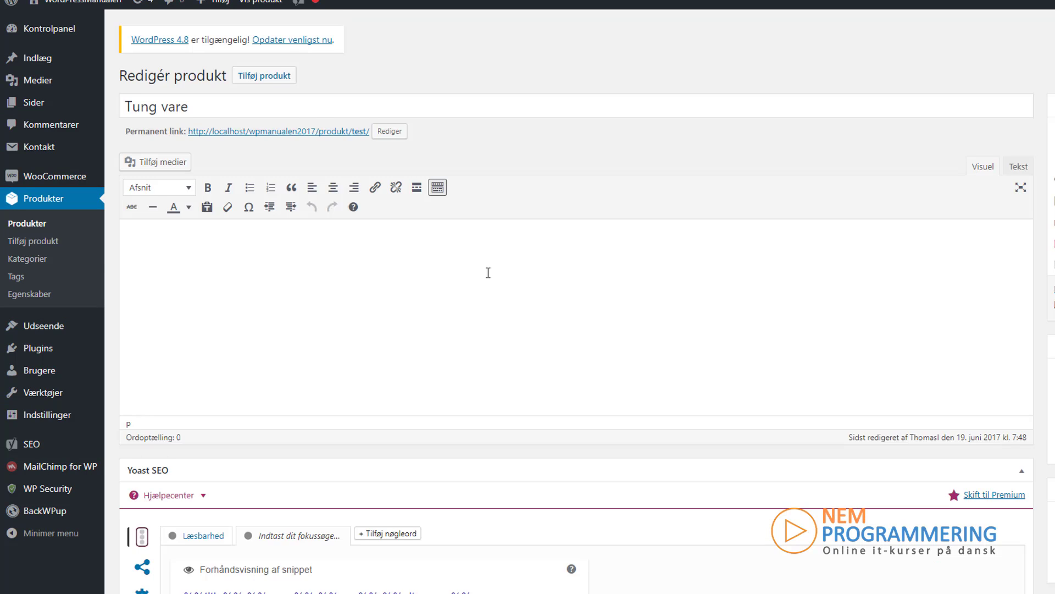
pyautogui.scroll(-10, 502, 252)
pyautogui.scroll(-5, 510, 247)
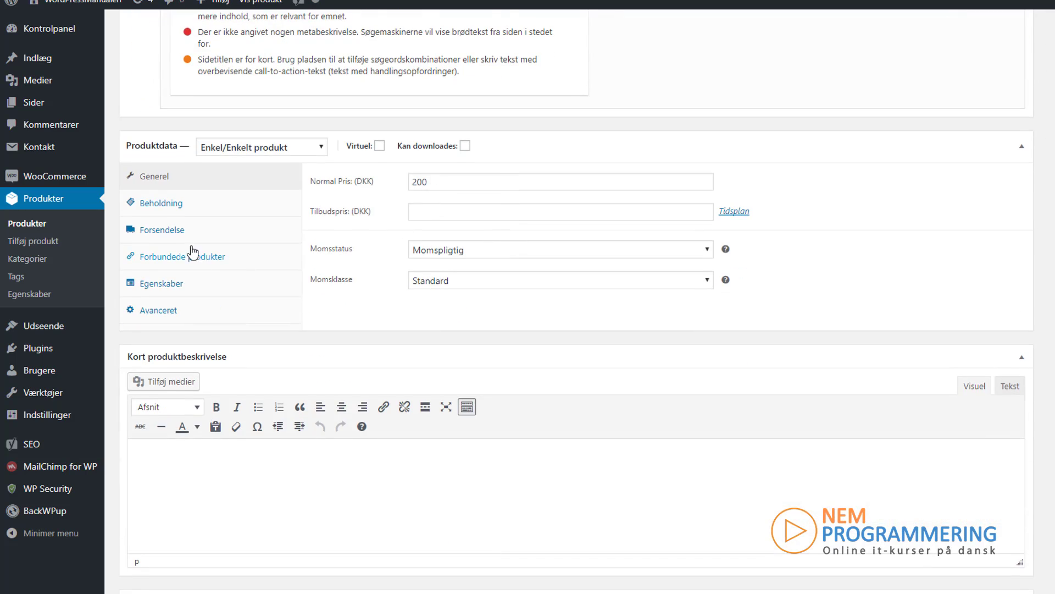
pyautogui.click(168, 236)
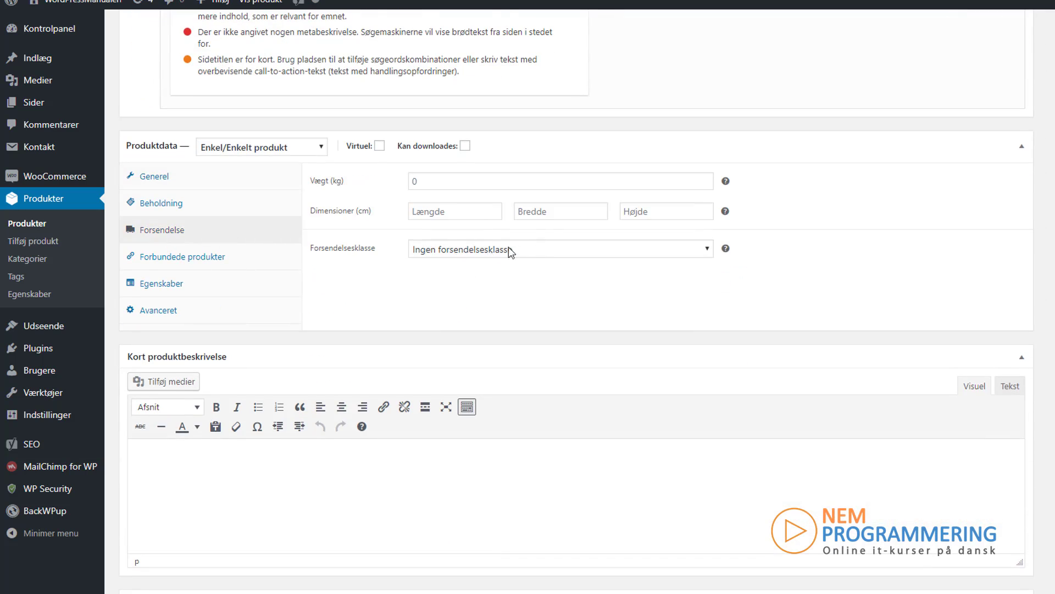
pyautogui.click(477, 249)
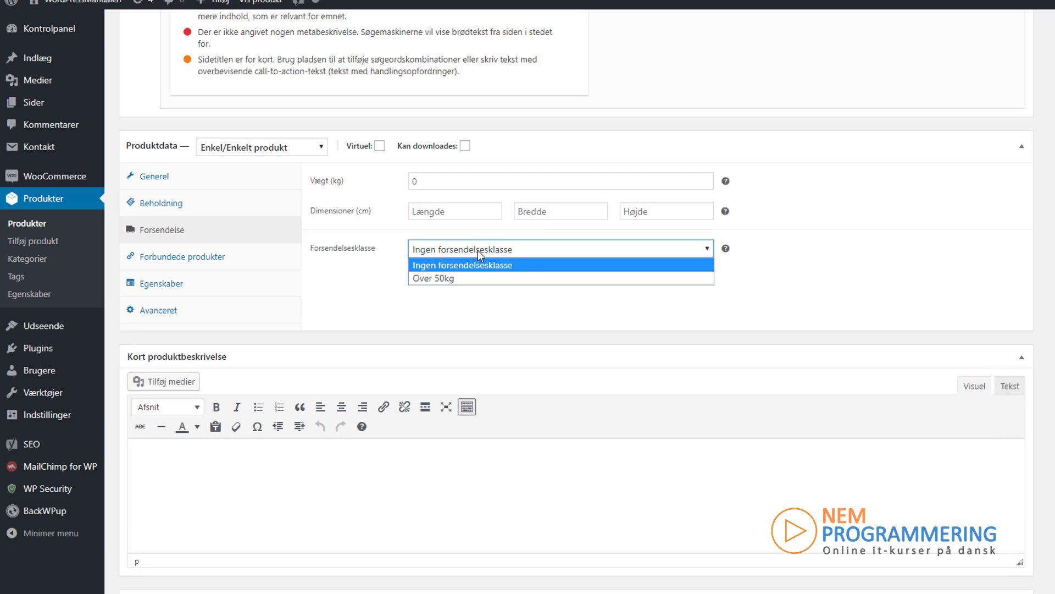
pyautogui.click(436, 278)
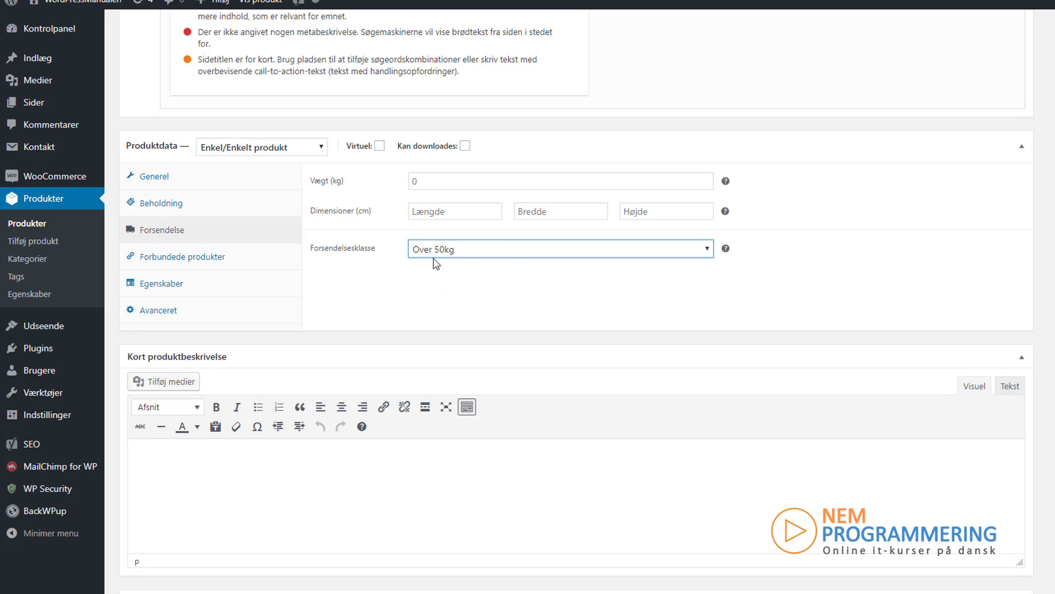
pyautogui.click(438, 287)
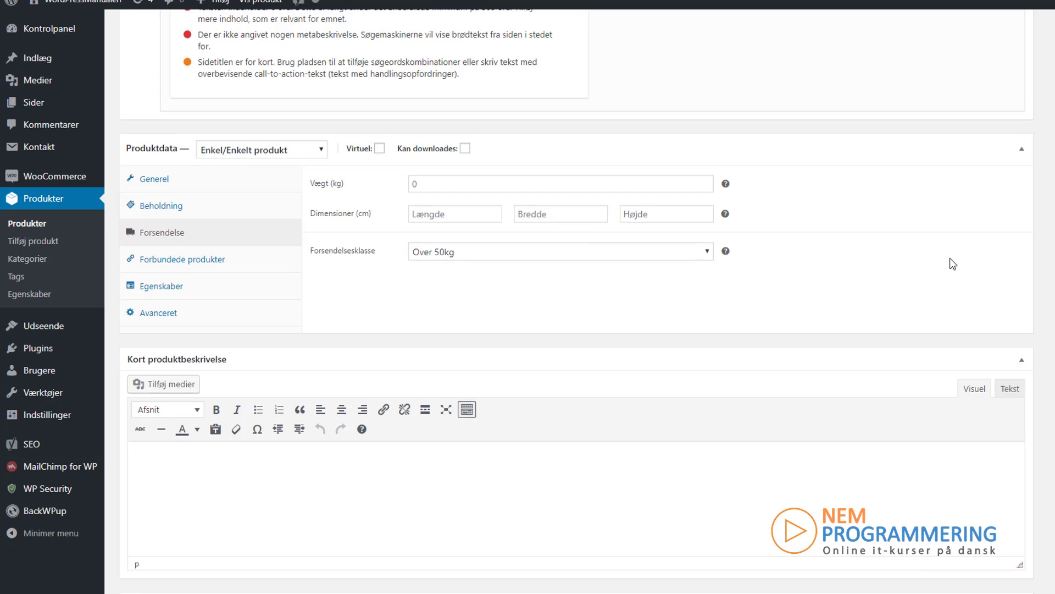
pyautogui.scroll(-5, 950, 262)
pyautogui.scroll(3, 981, 247)
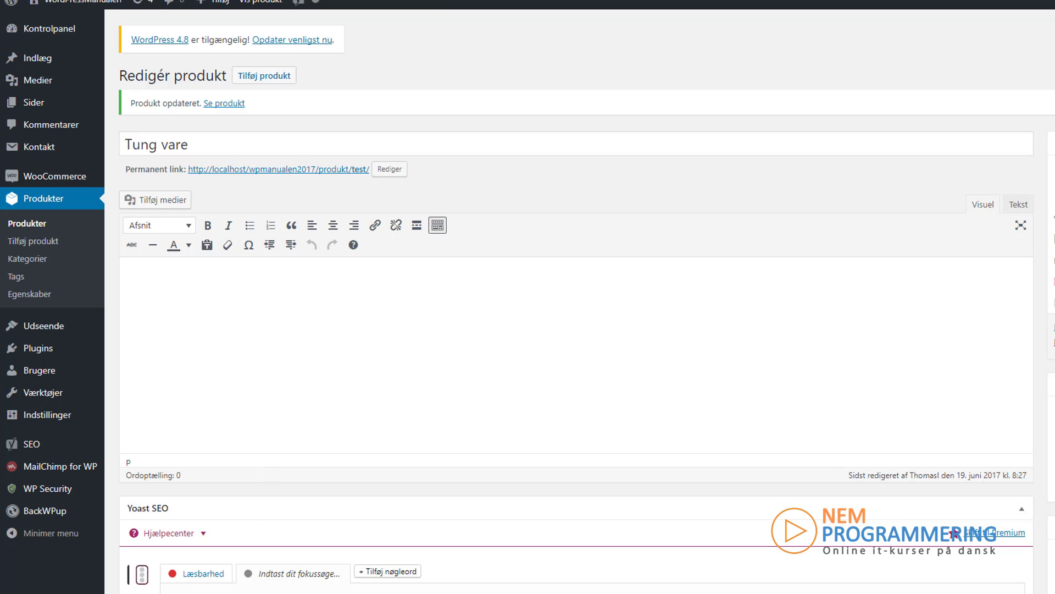
# Examine the GLS shipping price in the shop cart containing the Kasket and Tung vare.
pyautogui.click(283, 553)
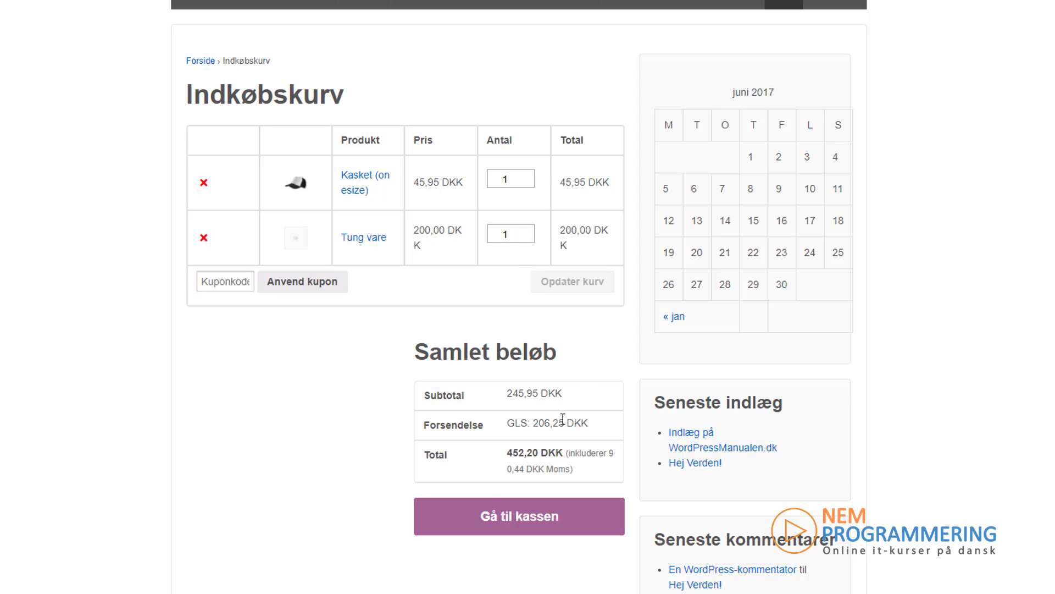
pyautogui.moveTo(588, 423); pyautogui.dragTo(535, 422)
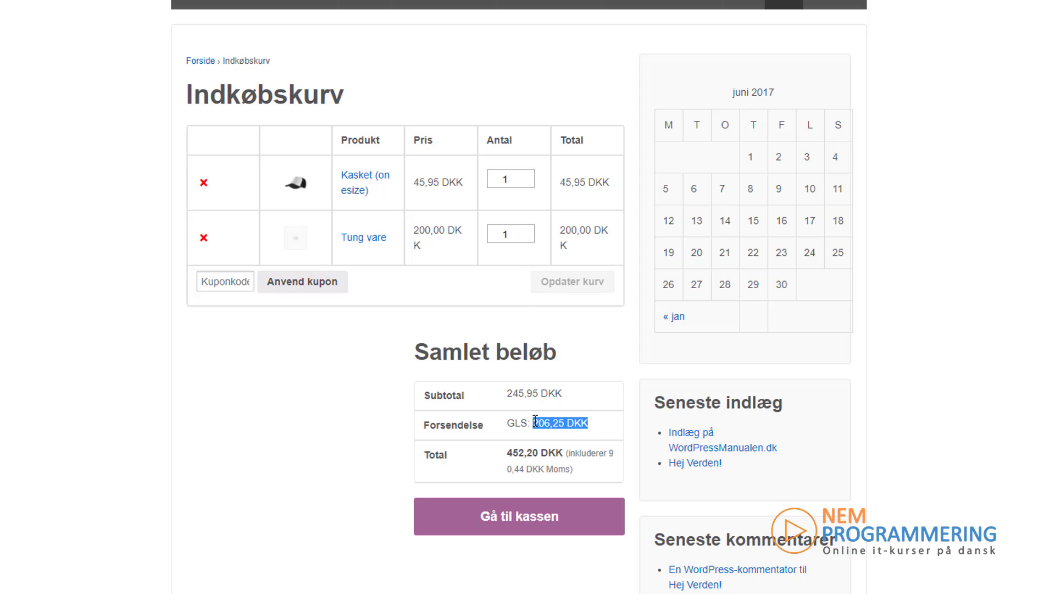
pyautogui.click(528, 422)
pyautogui.moveTo(536, 421); pyautogui.dragTo(564, 424)
pyautogui.click(606, 415)
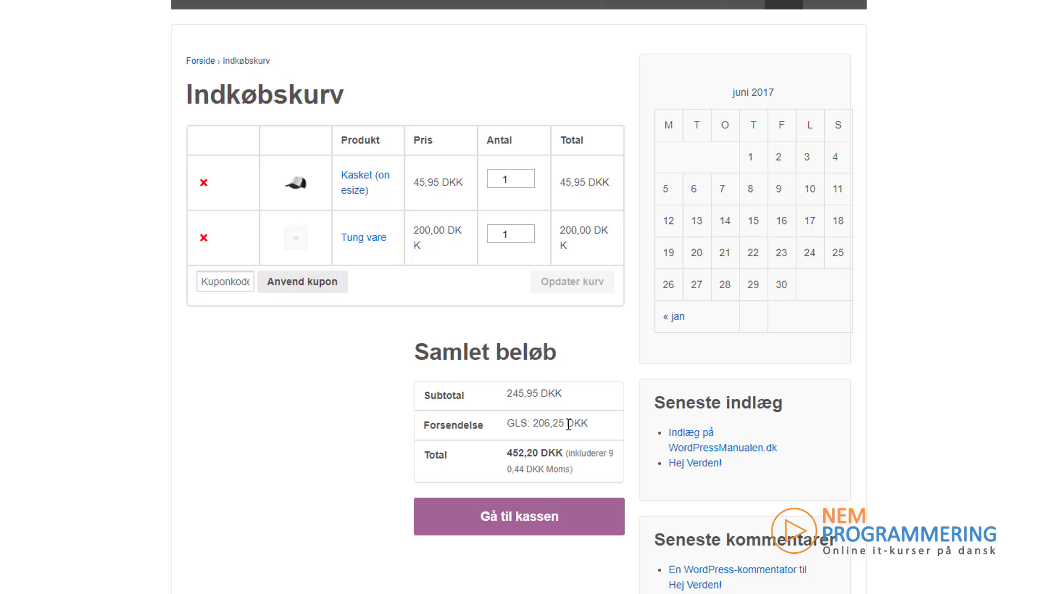
pyautogui.moveTo(565, 422); pyautogui.dragTo(537, 428)
pyautogui.click(562, 423)
# Reopen the Danmark zone's GLS flat rate settings and clear the price for products without a shipping class.
pyautogui.click(5, 584)
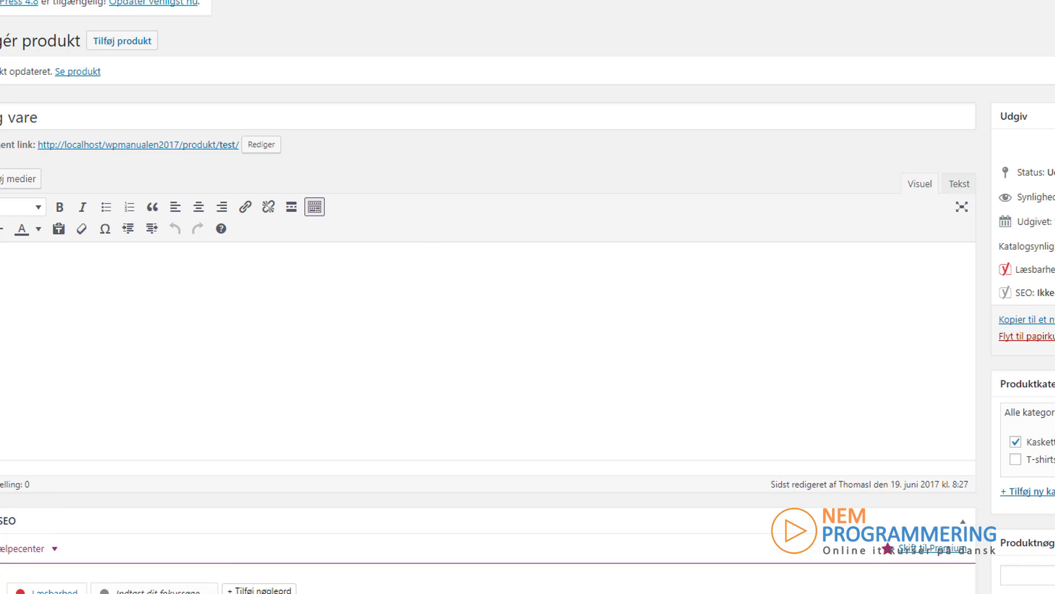
pyautogui.click(46, 216)
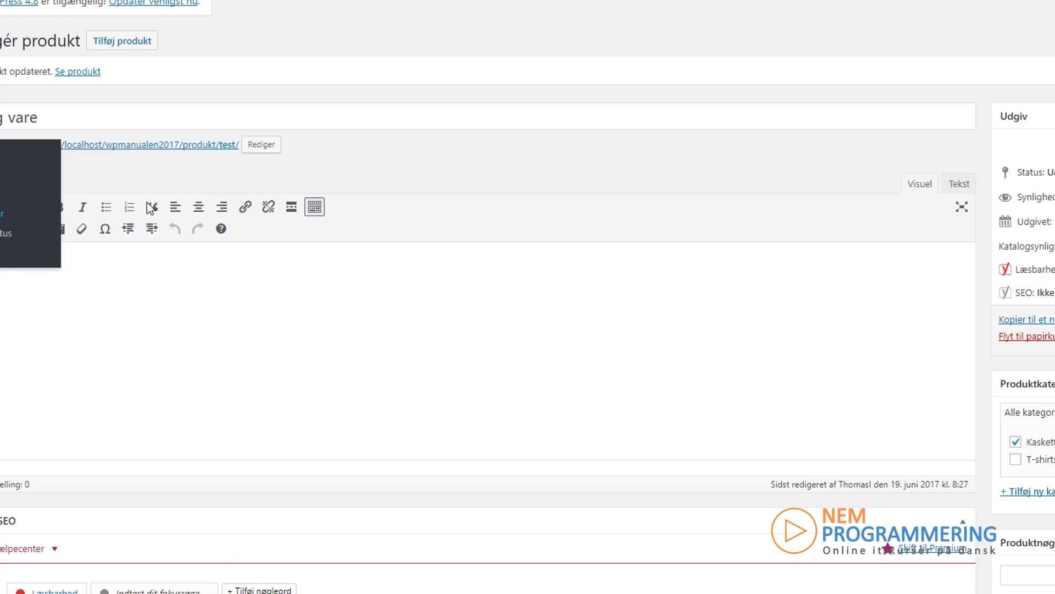
pyautogui.click(166, 47)
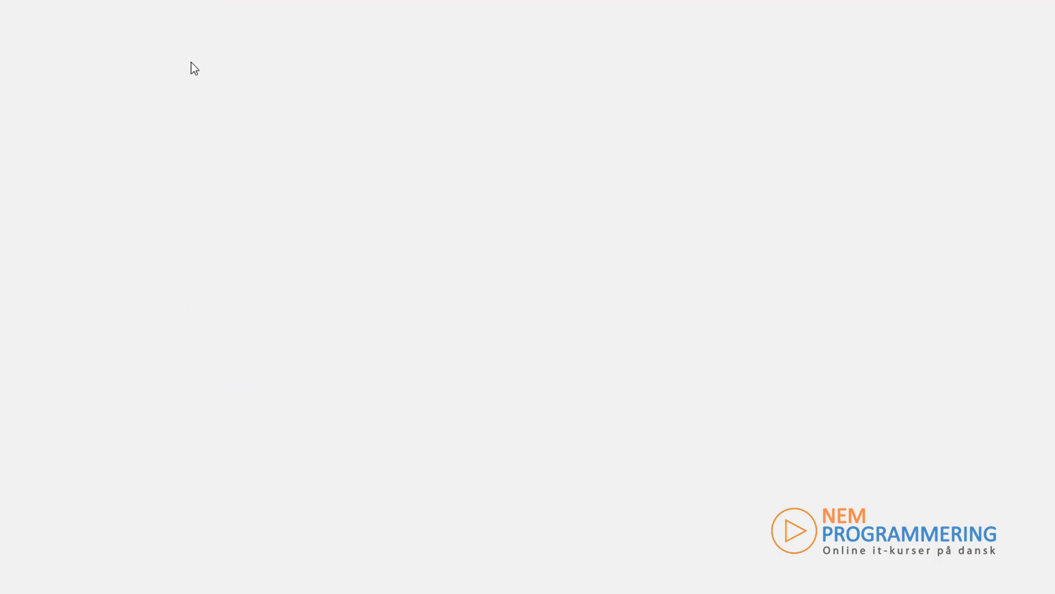
pyautogui.click(21, 235)
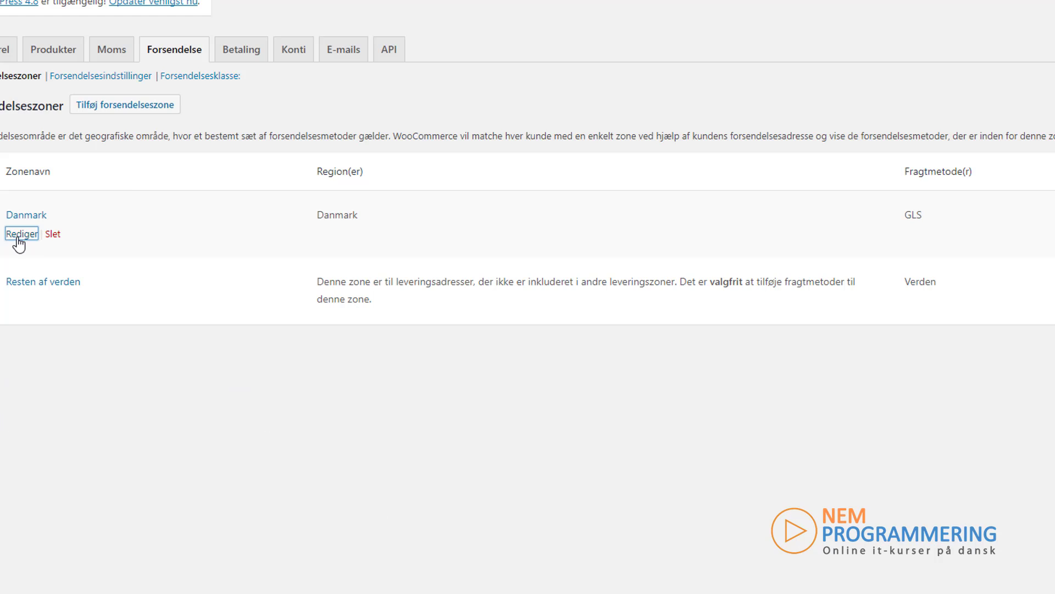
pyautogui.click(189, 334)
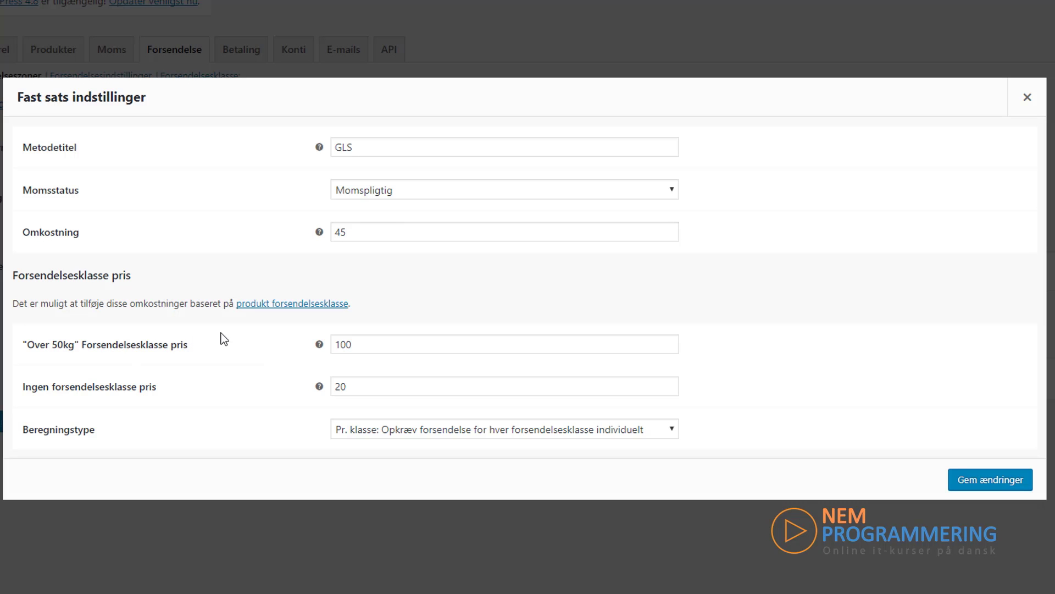
pyautogui.doubleClick(371, 385)
pyautogui.press('BackSpace')
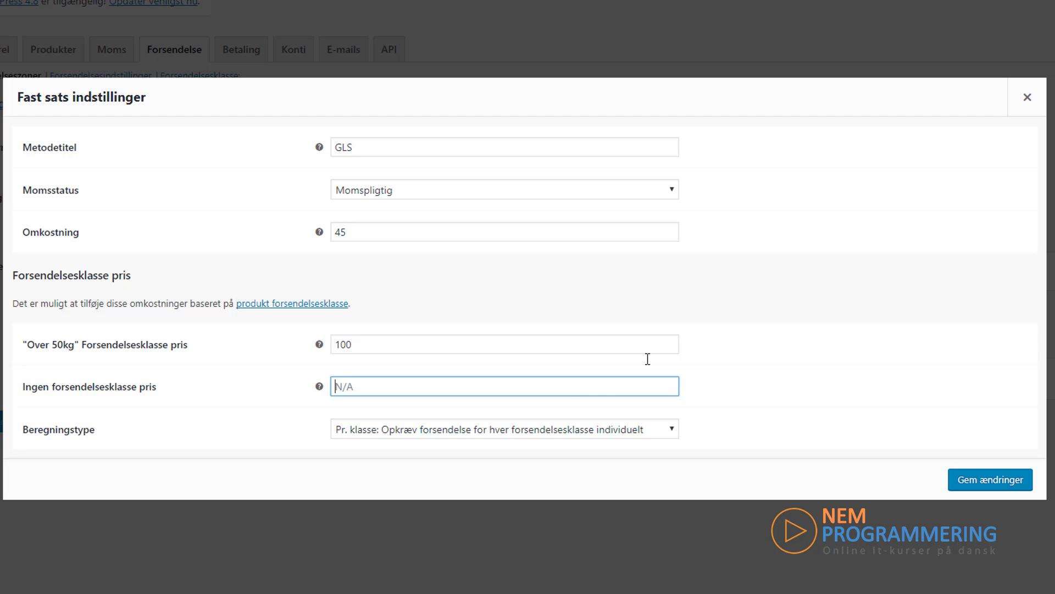
# Set the calculation type to per order, charging the most expensive shipping class, save, and check the GLS price in the cart.
pyautogui.click(519, 428)
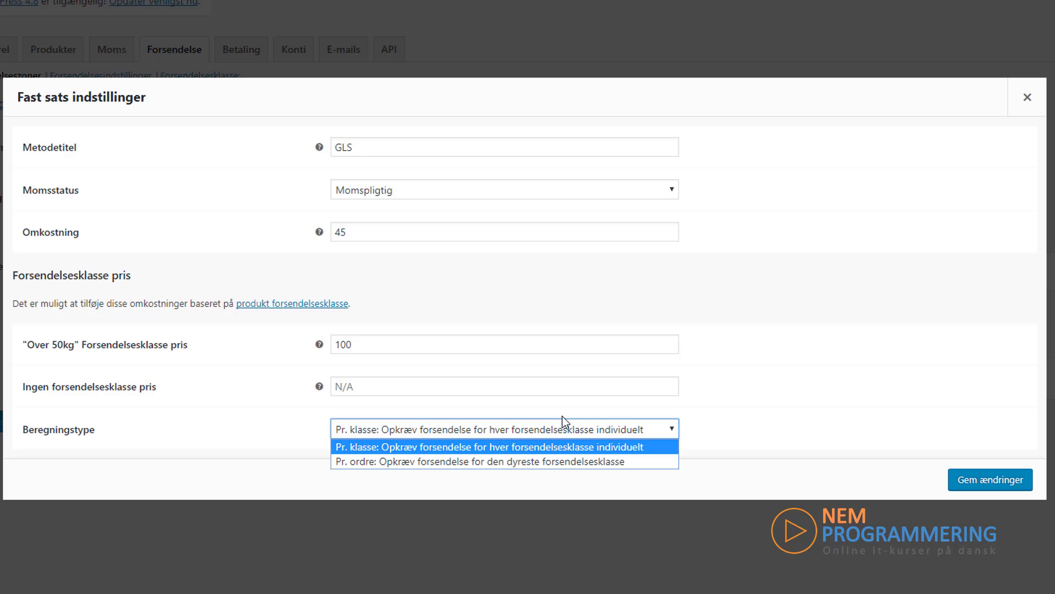
pyautogui.click(539, 461)
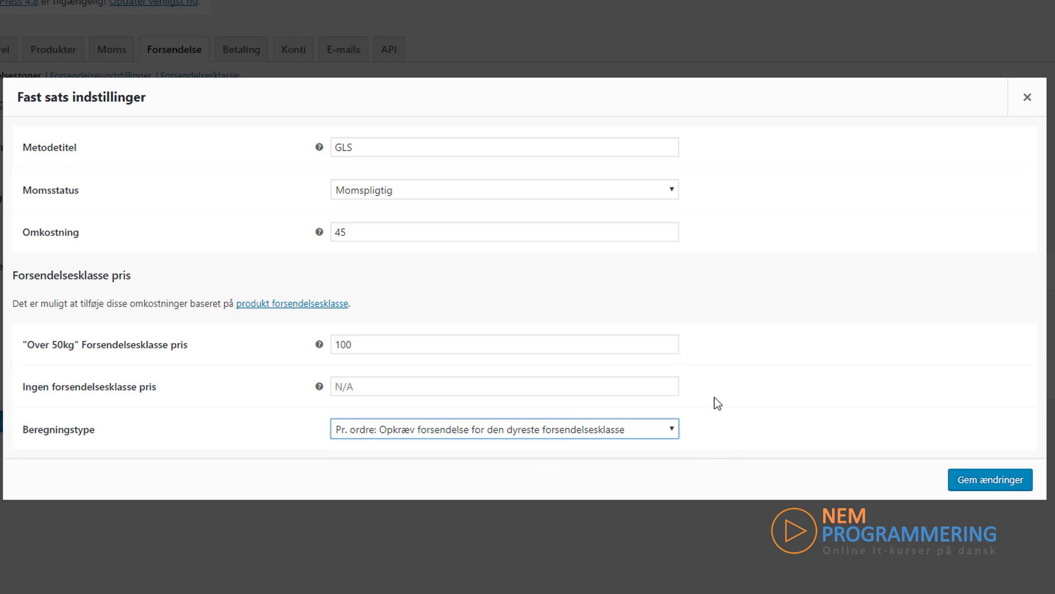
pyautogui.click(967, 480)
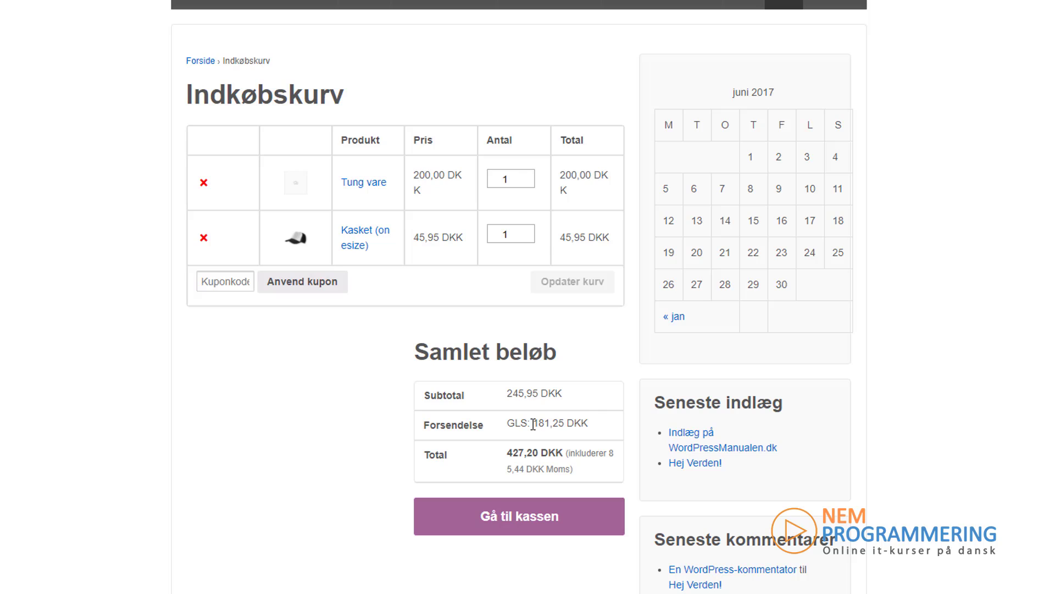
pyautogui.moveTo(533, 424); pyautogui.dragTo(564, 429)
pyautogui.doubleClick(564, 425)
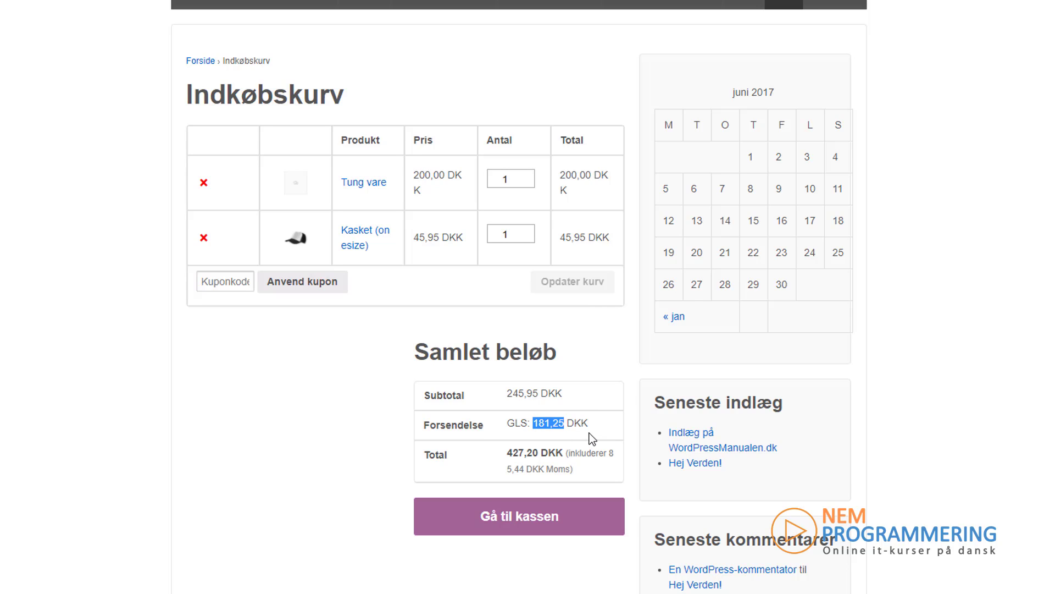